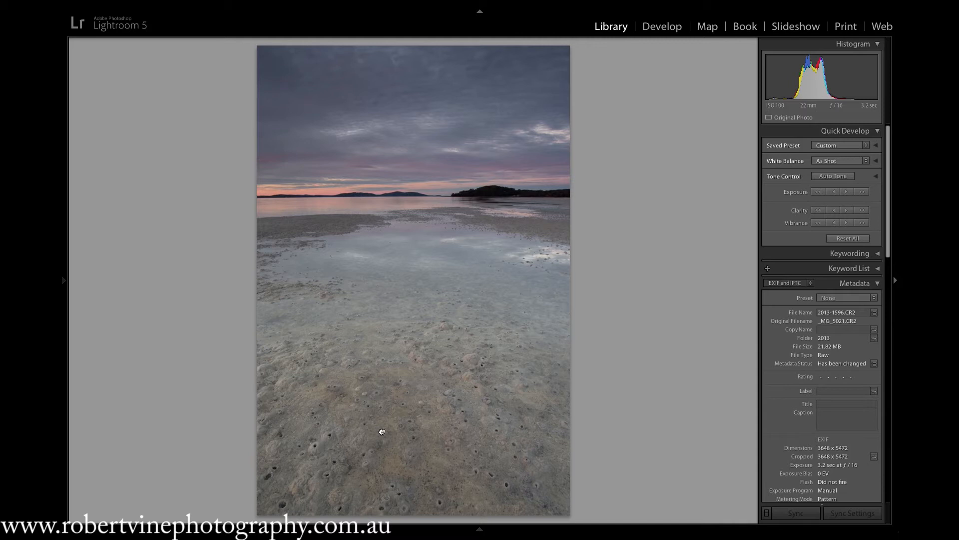
Inspect the sandy foreground and the island on the horizon at full magnification, returning to the full view.
click(382, 432)
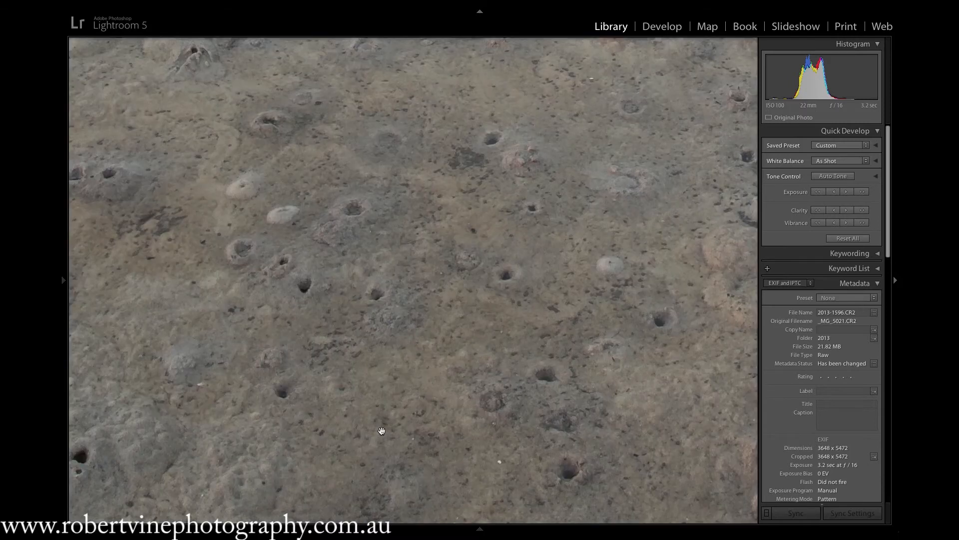
drag(631, 399, 388, 210)
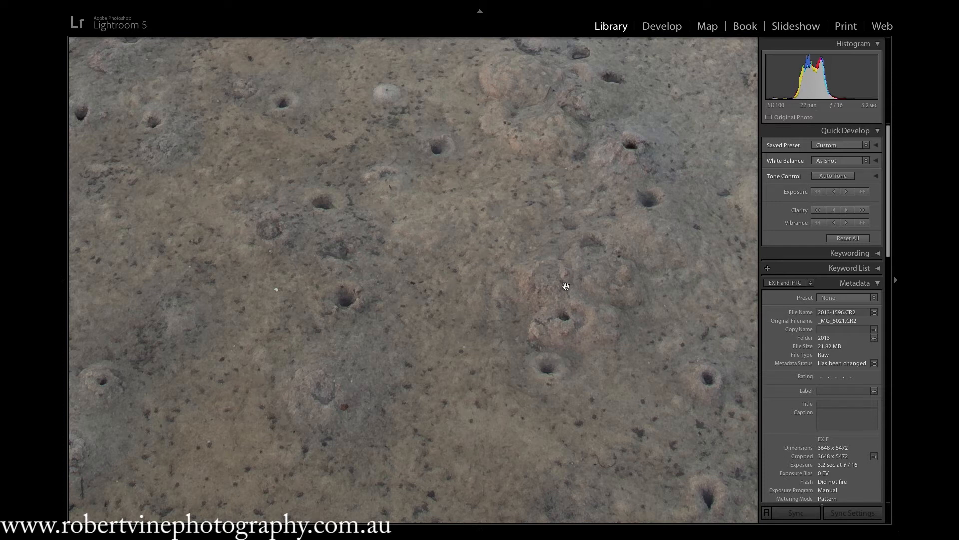
click(560, 258)
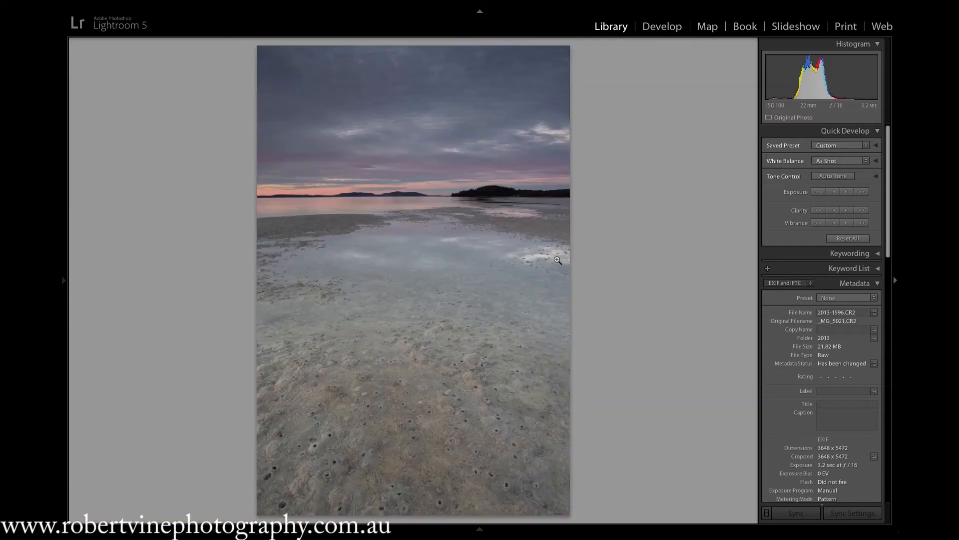
click(472, 195)
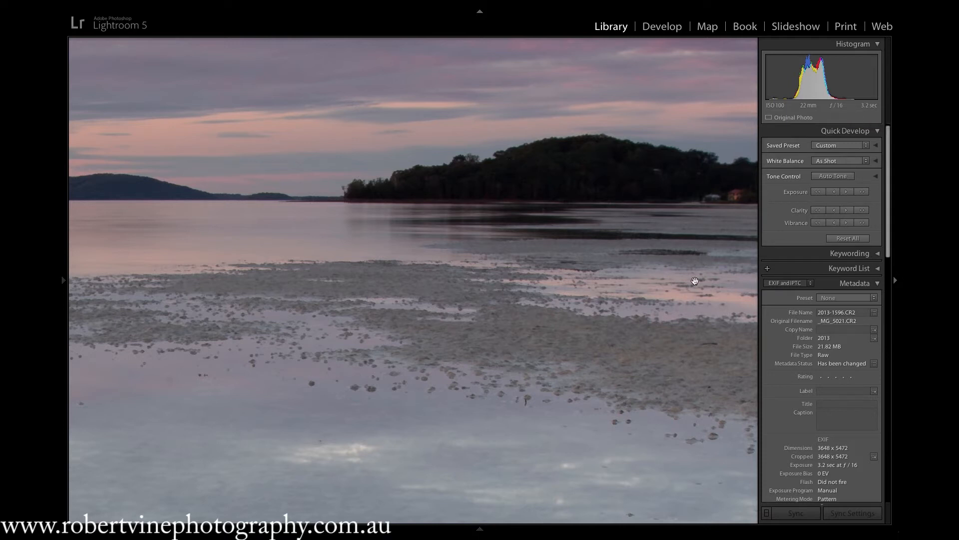
click(585, 324)
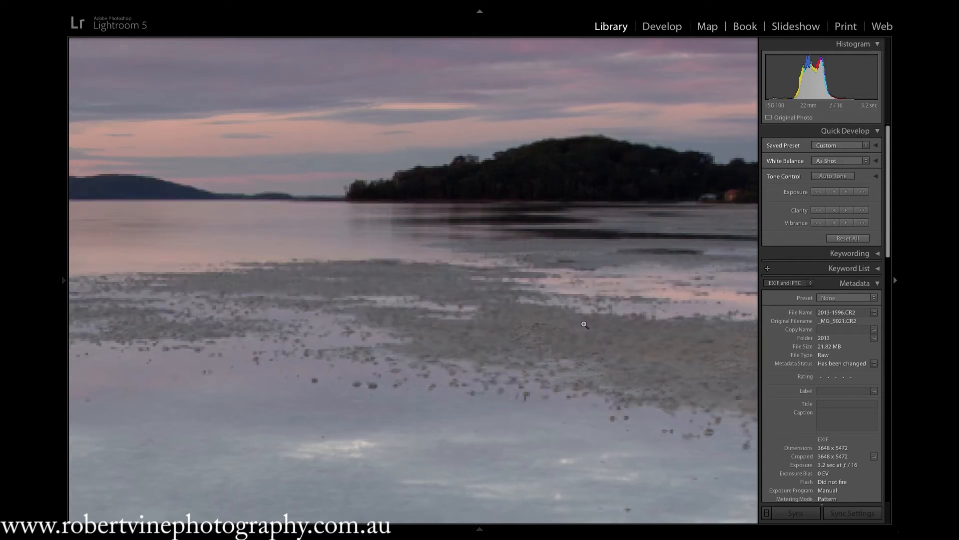
click(584, 325)
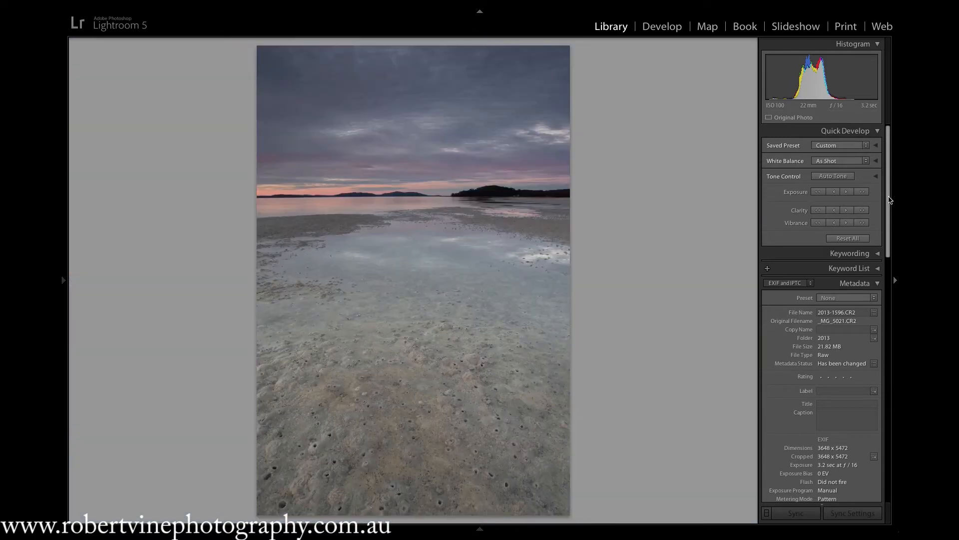
Open the photo's GPS coordinates on the map from its metadata and examine the shoreline location up close.
drag(889, 199, 876, 257)
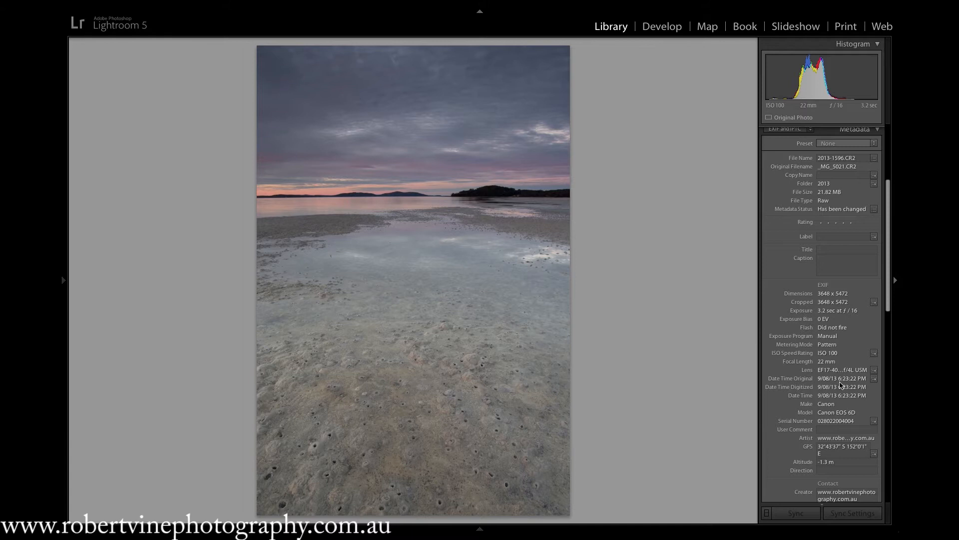
drag(888, 292, 863, 330)
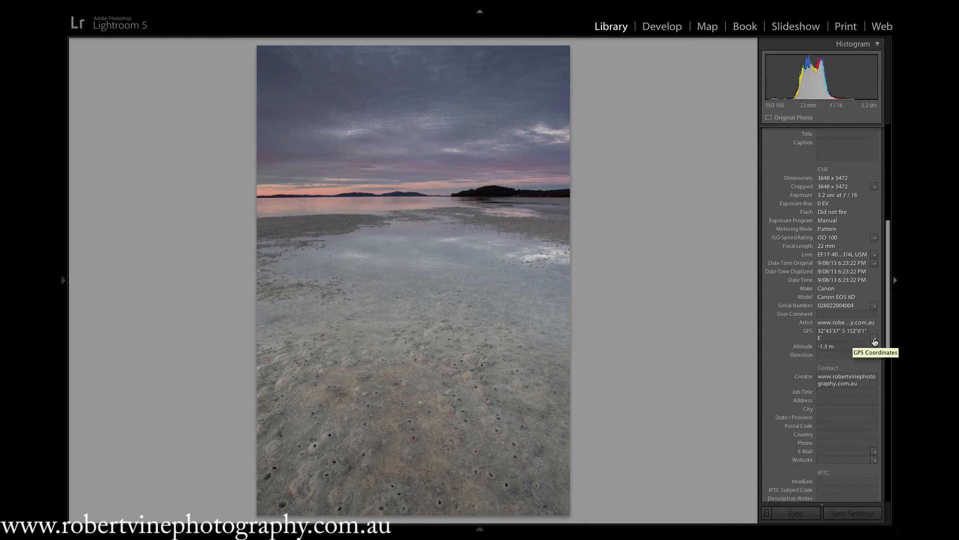
click(874, 338)
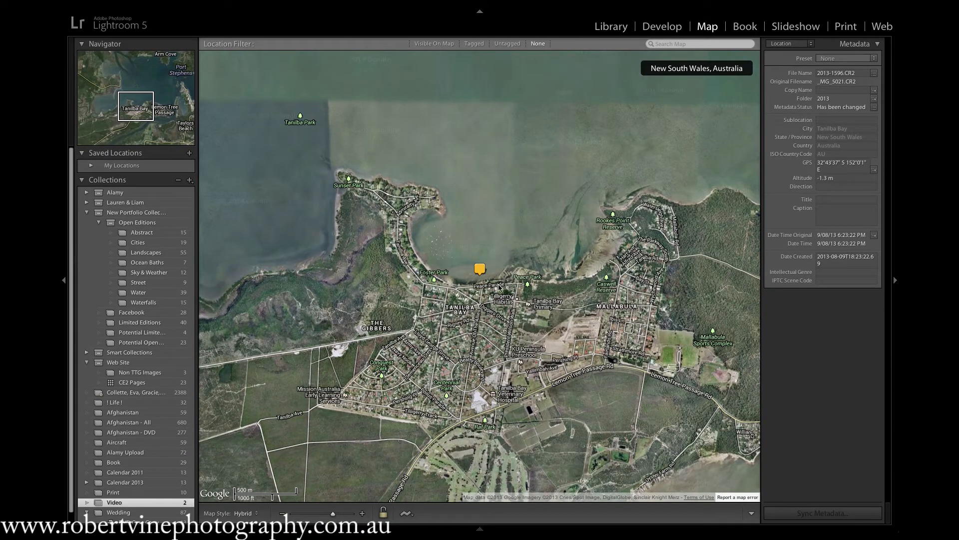
scroll(487, 283, up, 2)
scroll(482, 282, up, 3)
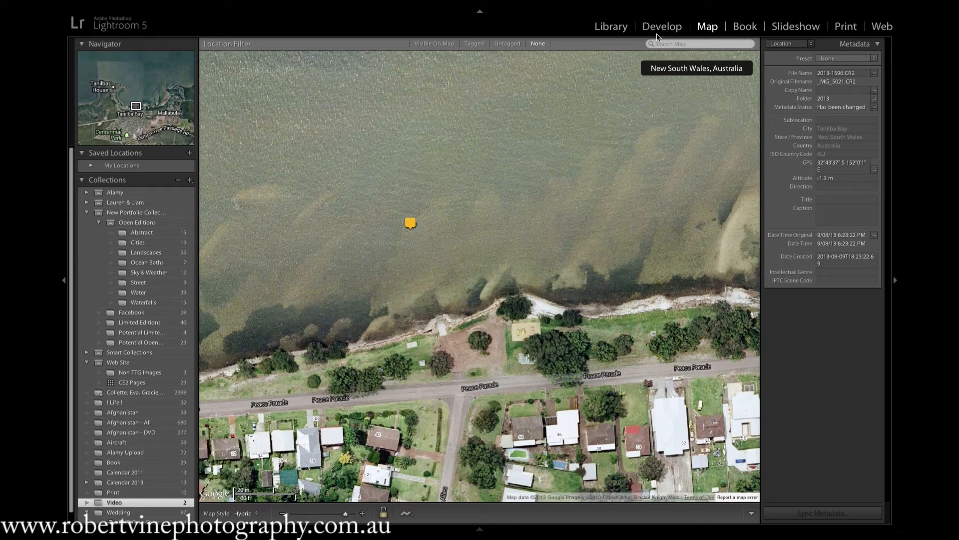
Open the seascape photo in the Develop module and hide the side panels holding the presets and history.
click(624, 30)
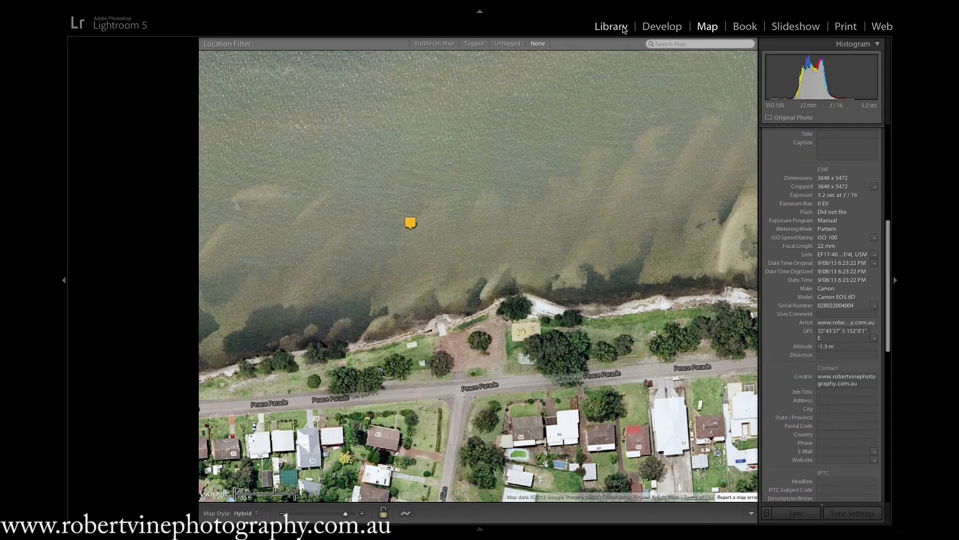
click(668, 29)
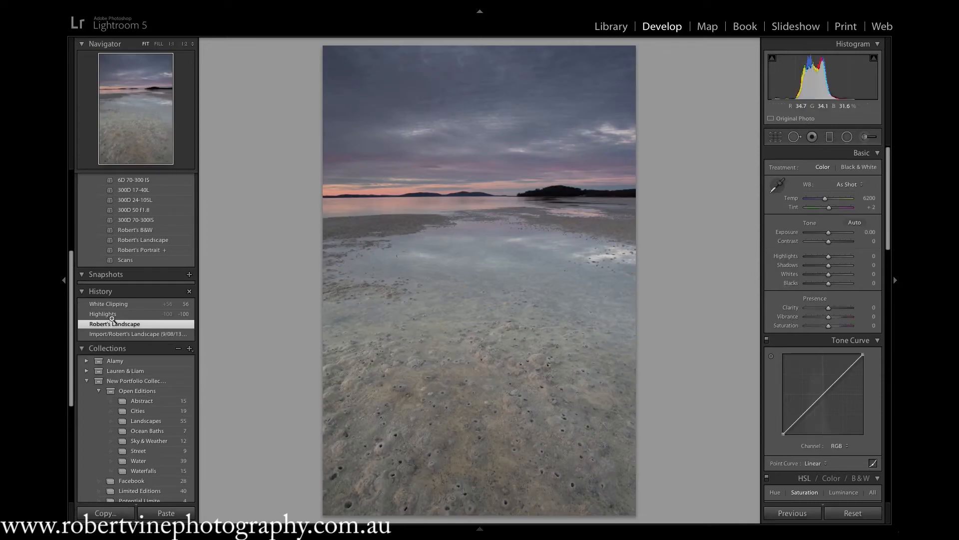
click(64, 325)
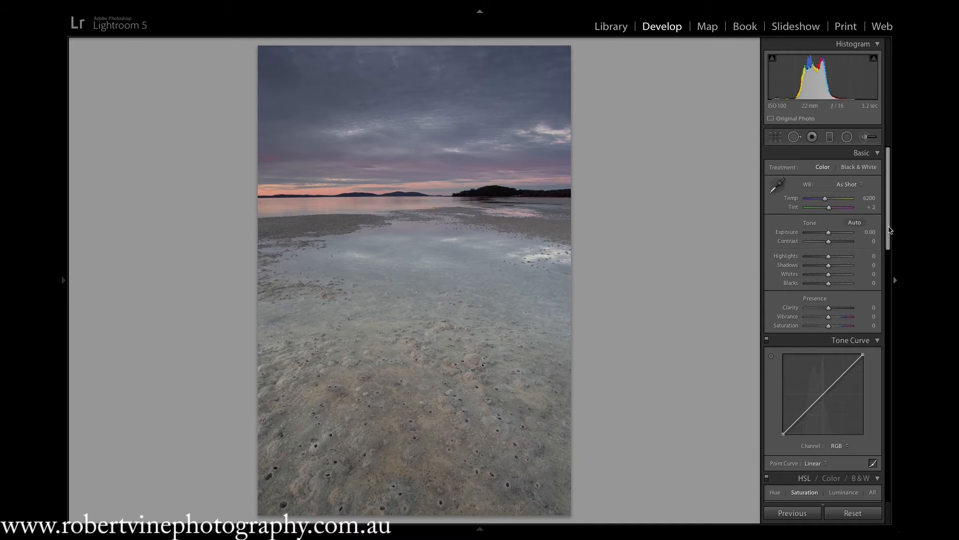
Set the camera calibration profile to Canon EOS 6D 17-40 L and compare the photo with and without it.
drag(888, 230, 893, 489)
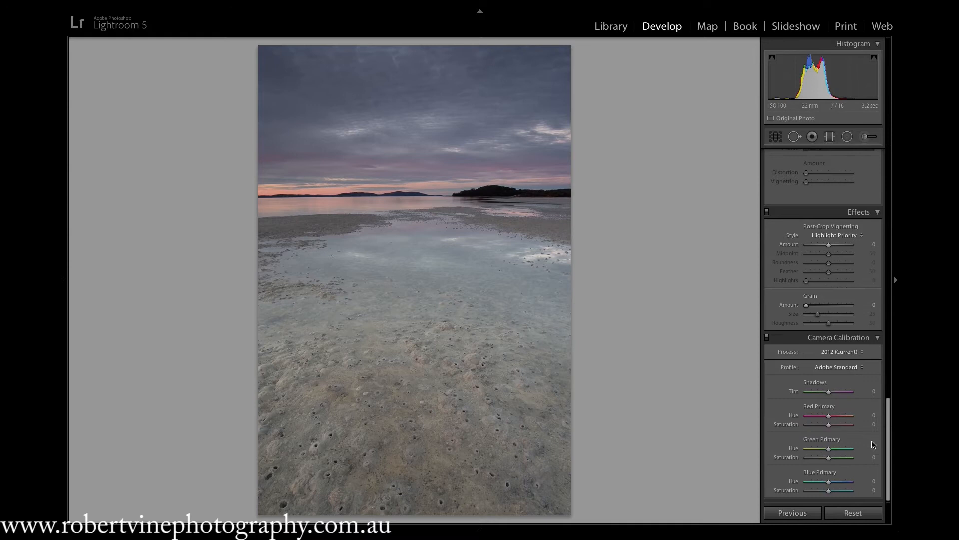
click(855, 368)
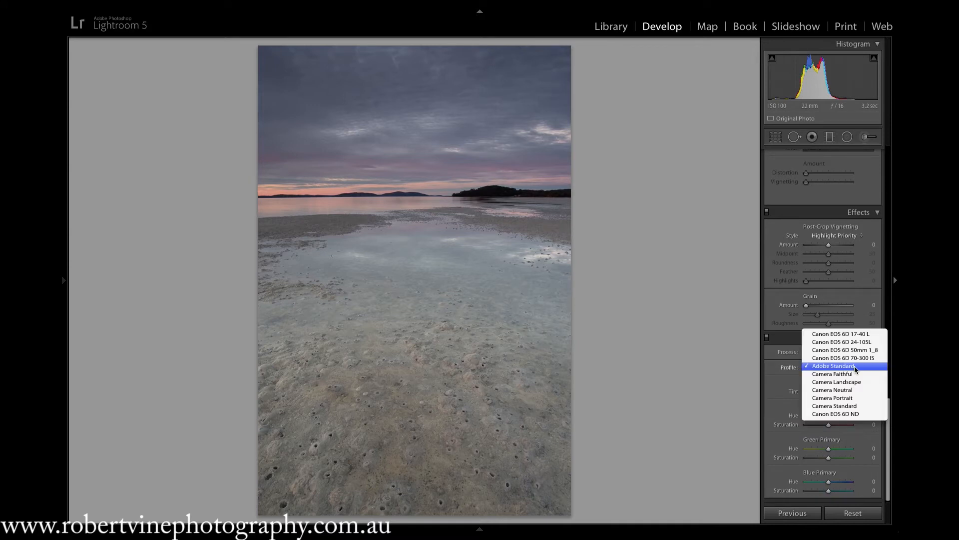
click(869, 334)
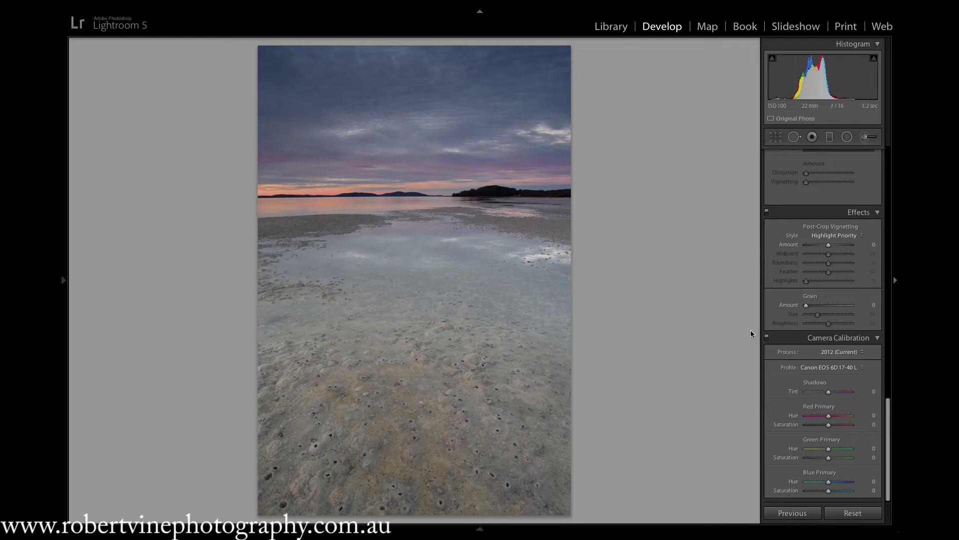
key(ctrl+z)
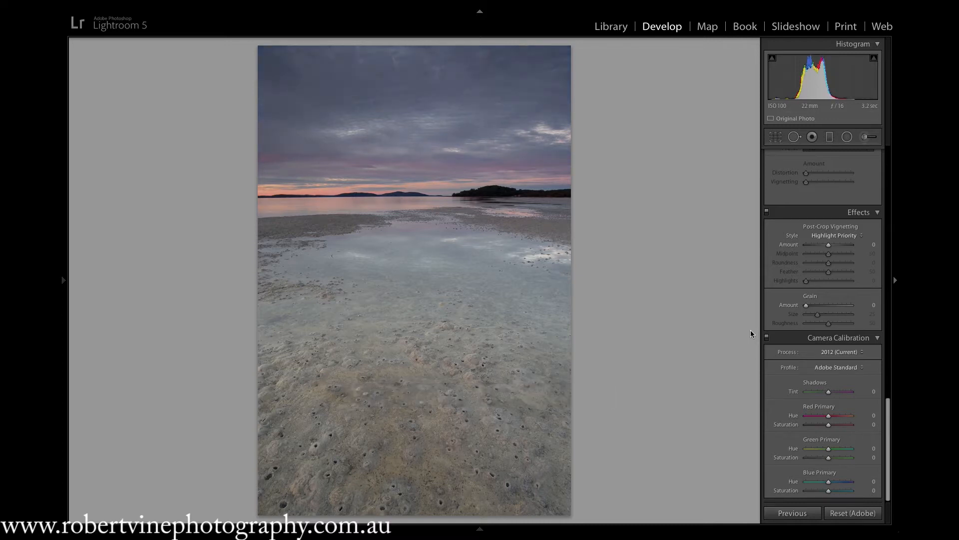
key(ctrl+shift+z)
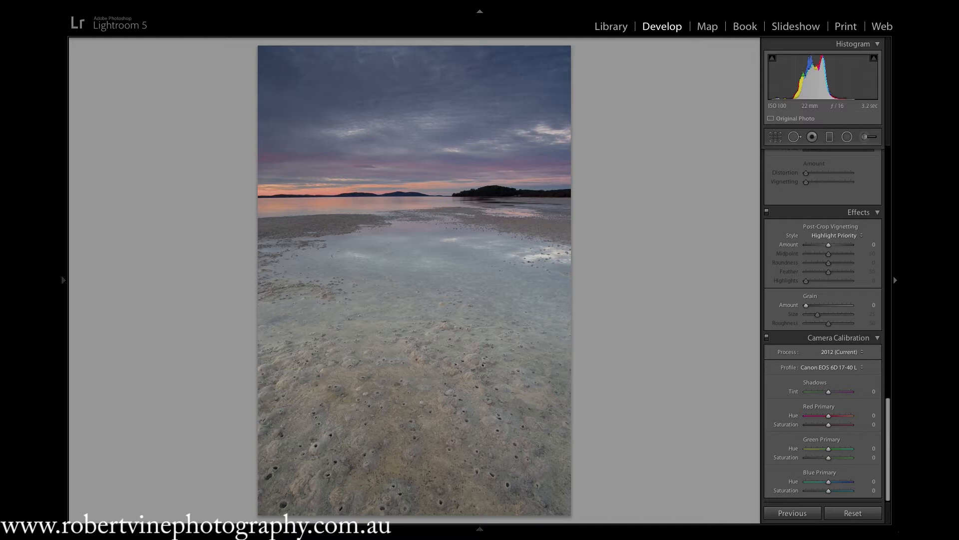
View the colour checker chart photo and return to the seascape photo.
key(Right)
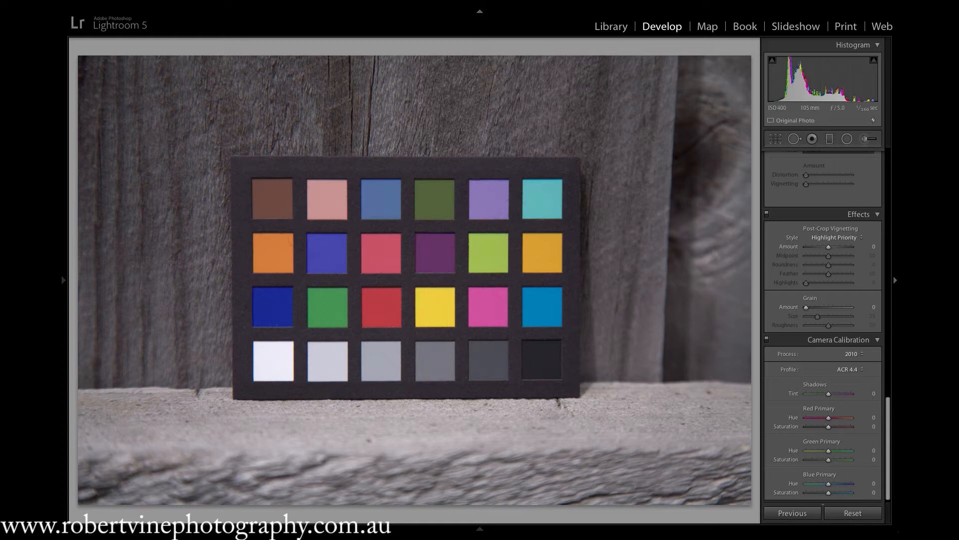
key(Right)
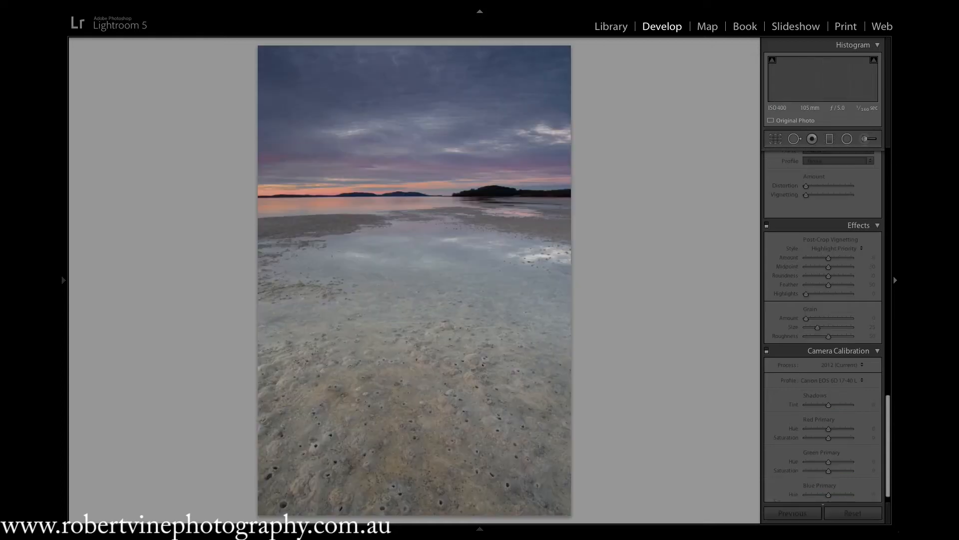
Enable lens profile corrections for the Canon EF 17-40mm lens and set the profile's Vignetting amount to 0.
scroll(815, 341, up, 3)
scroll(826, 340, up, 2)
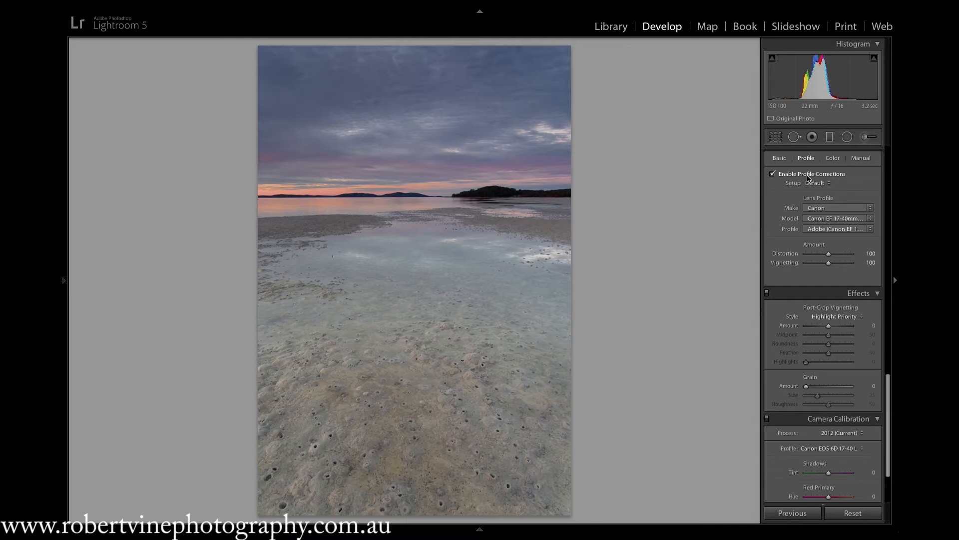
key(ctrl+z)
key(ctrl+y)
drag(830, 265, 796, 266)
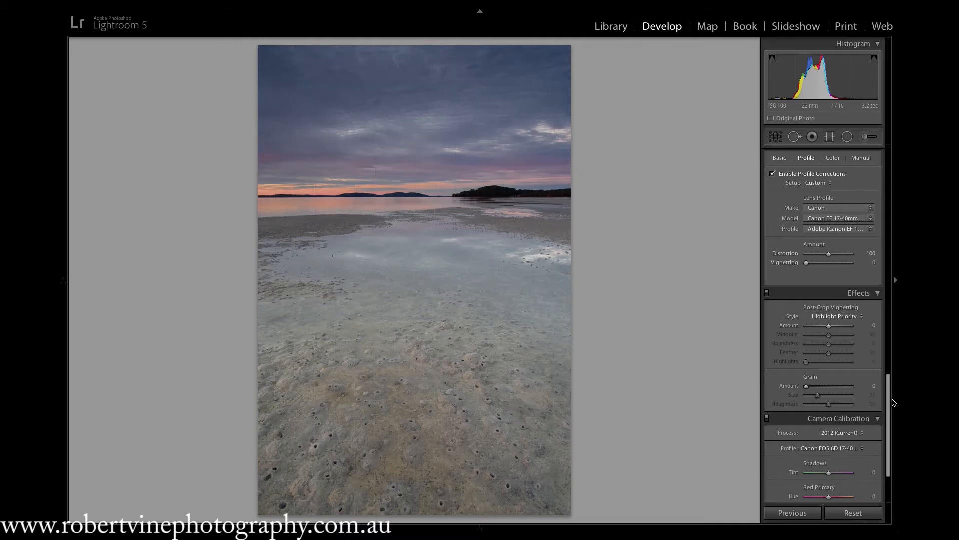
Straighten the photo along the horizon line with the crop tool's straighten option, giving an angle of 0.09.
drag(889, 401, 889, 175)
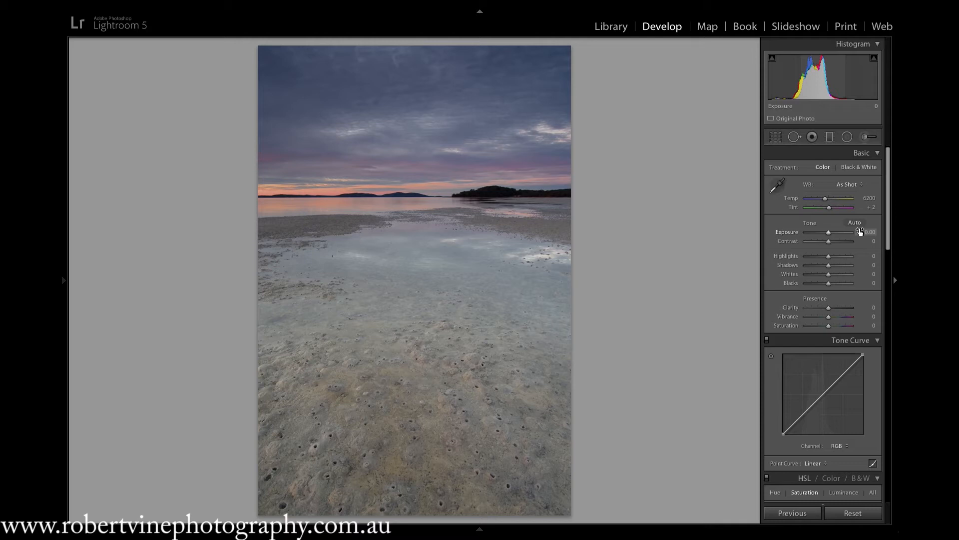
click(776, 137)
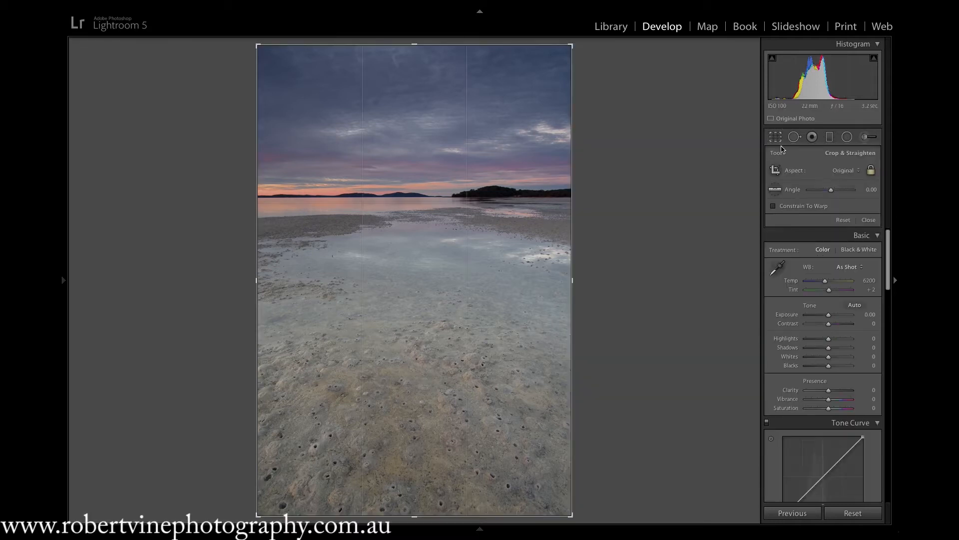
click(776, 191)
drag(258, 197, 573, 197)
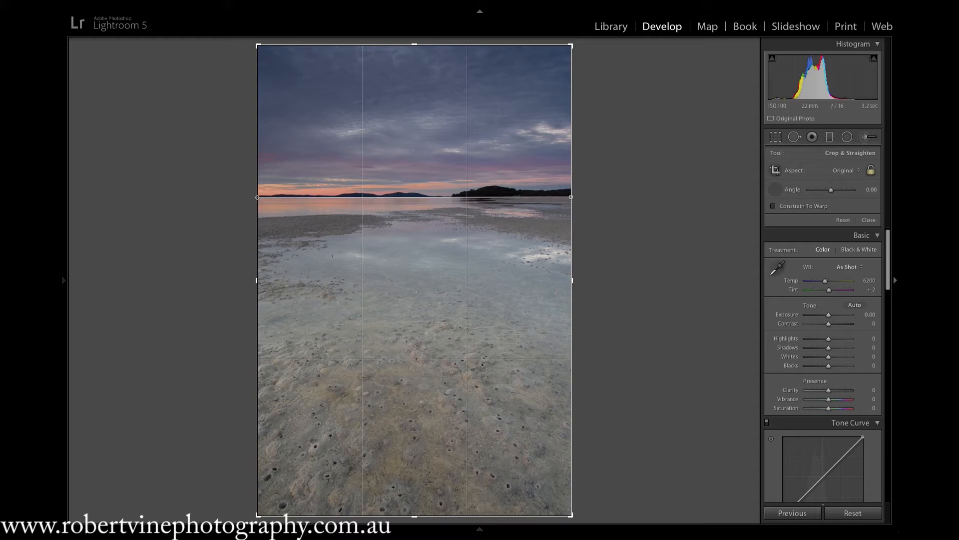
drag(571, 197, 571, 197)
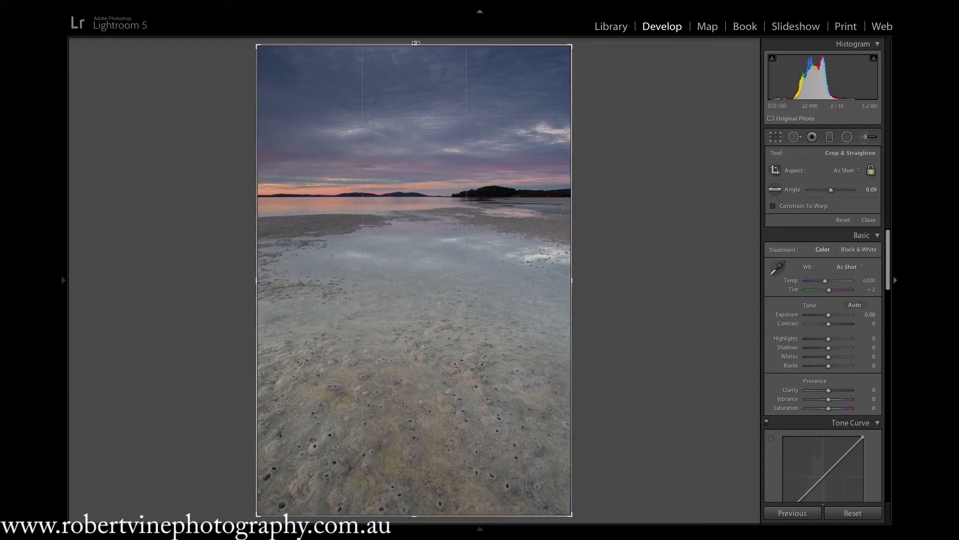
Try a tighter crop in the same proportions that trims the sky from the photo's upper edge, and undo it.
drag(414, 44, 414, 71)
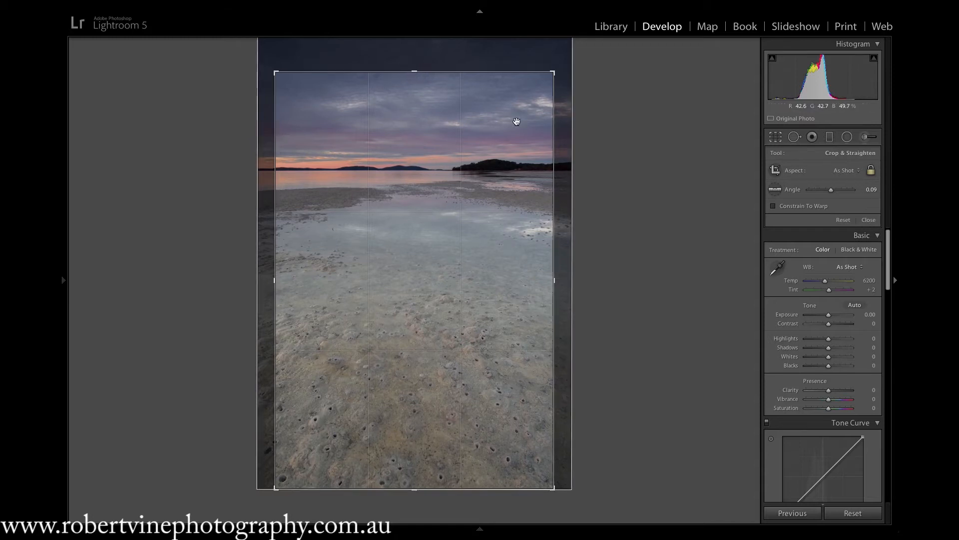
key(Return)
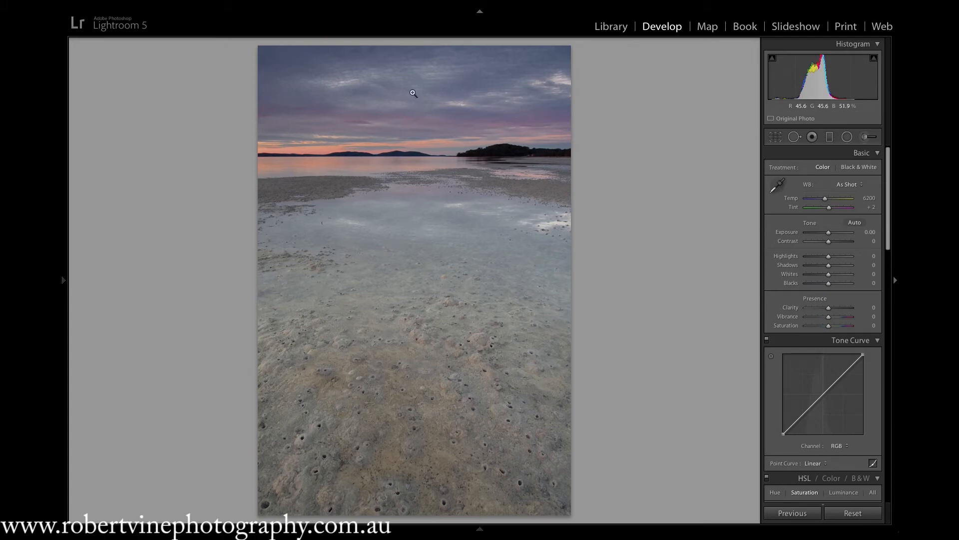
key(ctrl+z)
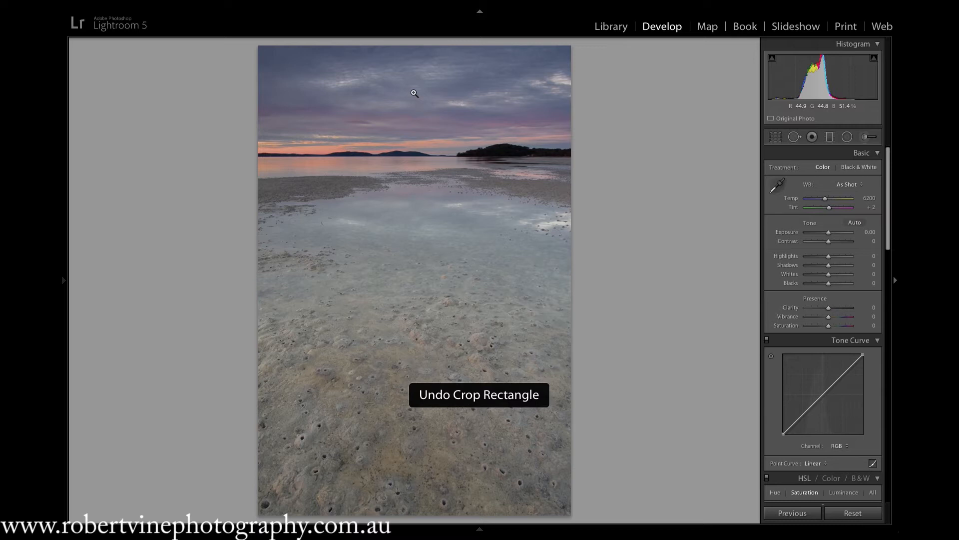
Try a crop in the same proportions that trims the foreground from the photo's lower edge, and undo it.
key(r)
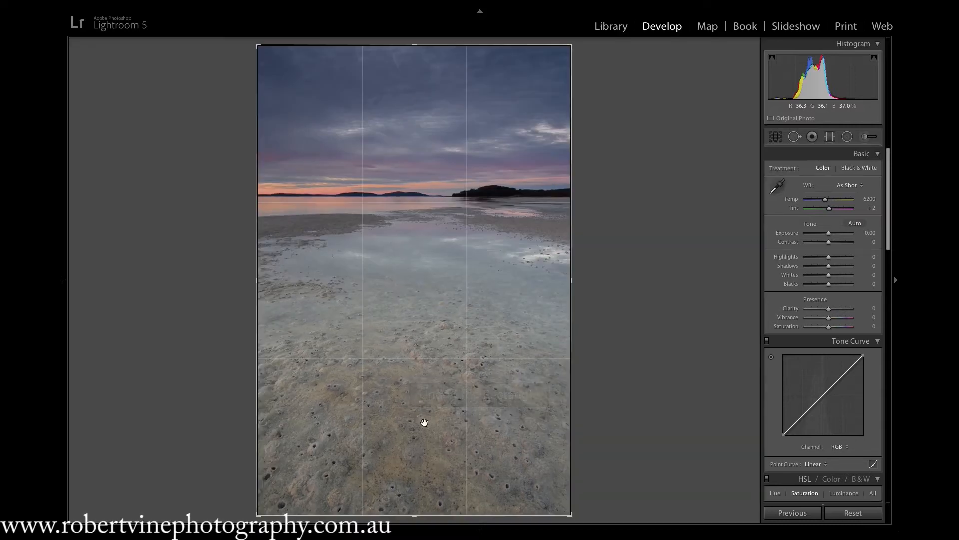
drag(414, 516, 416, 490)
drag(416, 488, 416, 488)
key(Return)
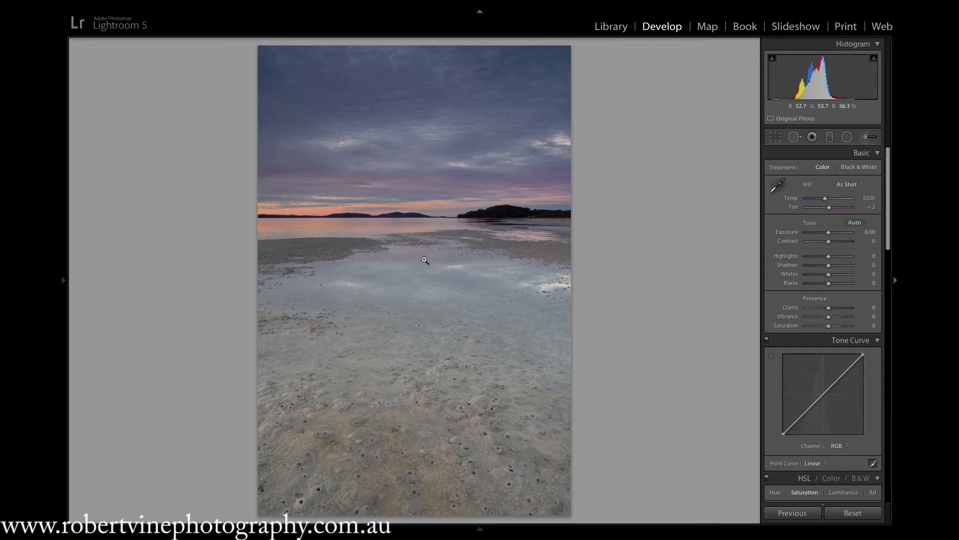
key(ctrl+z)
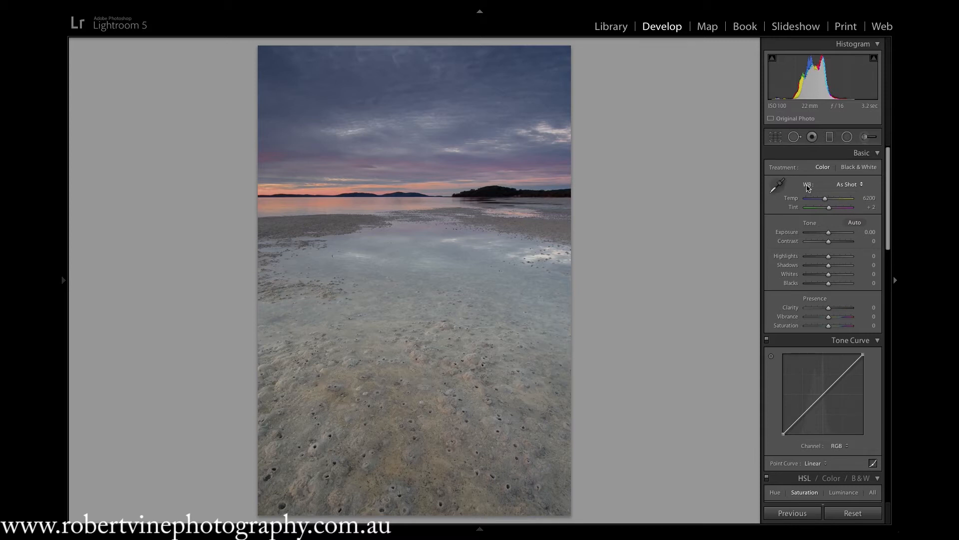
Try the Daylight white balance preset on the photo and undo it.
click(853, 186)
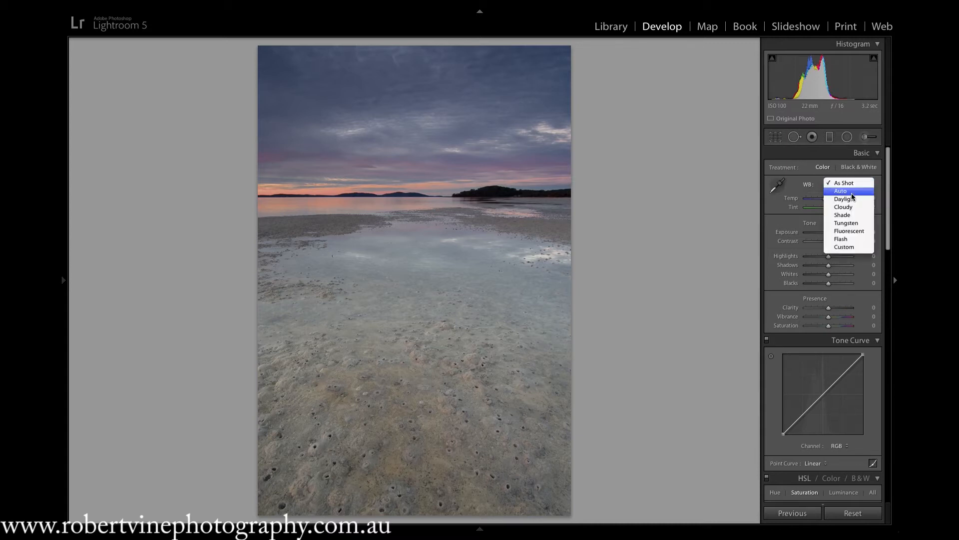
click(853, 199)
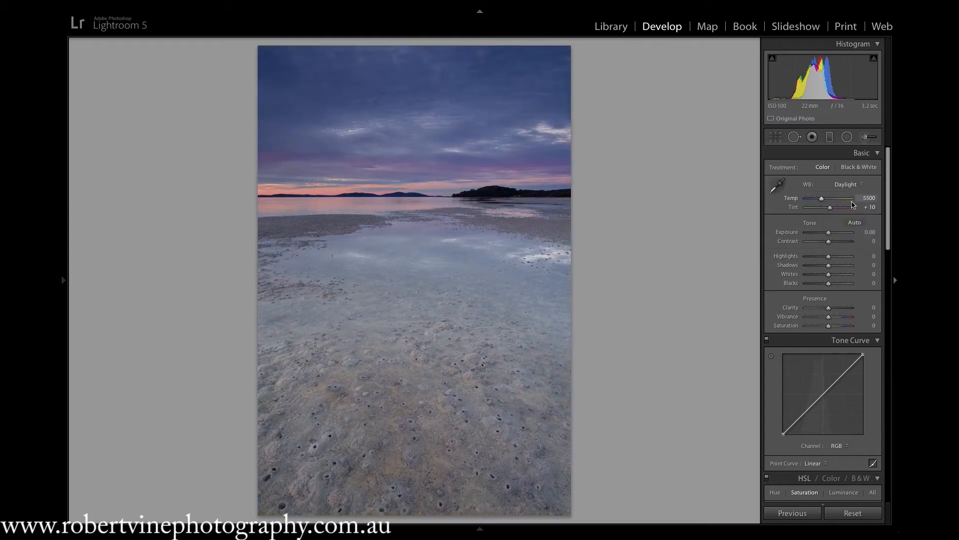
key(ctrl+z)
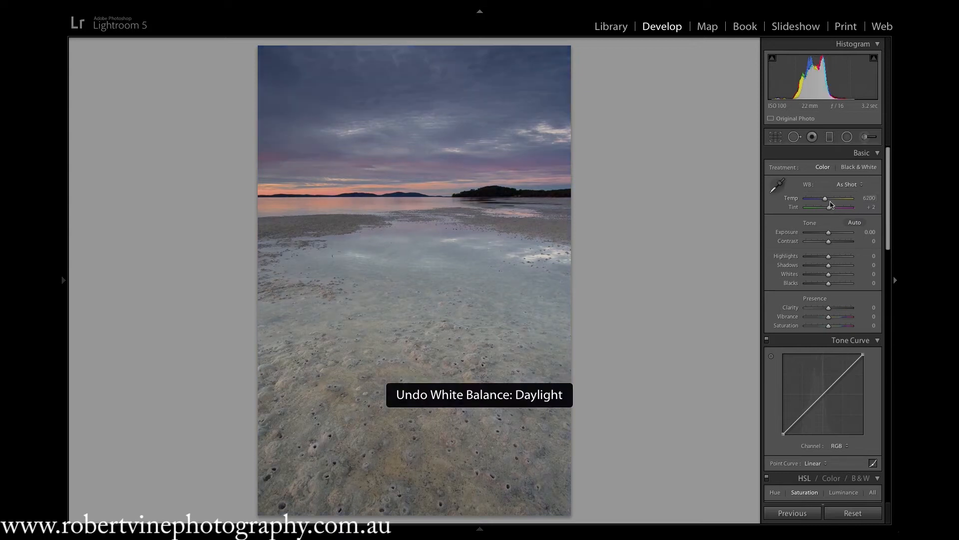
Try a warmer white balance temperature of 7222 on the photo and undo it.
mouse_move(825, 201)
mouse_down()
mouse_move(818, 200)
mouse_move(830, 201)
mouse_up()
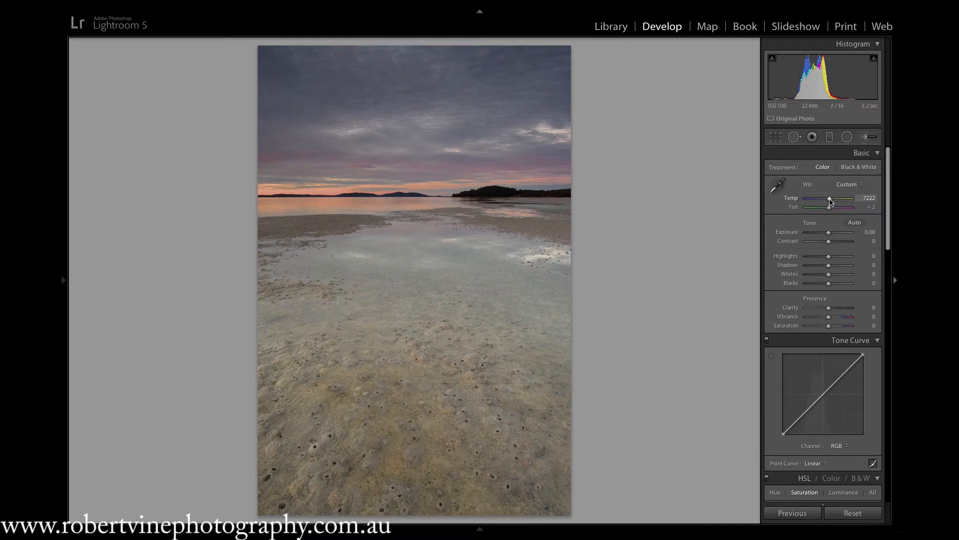
key(ctrl+z)
key(ctrl+z)
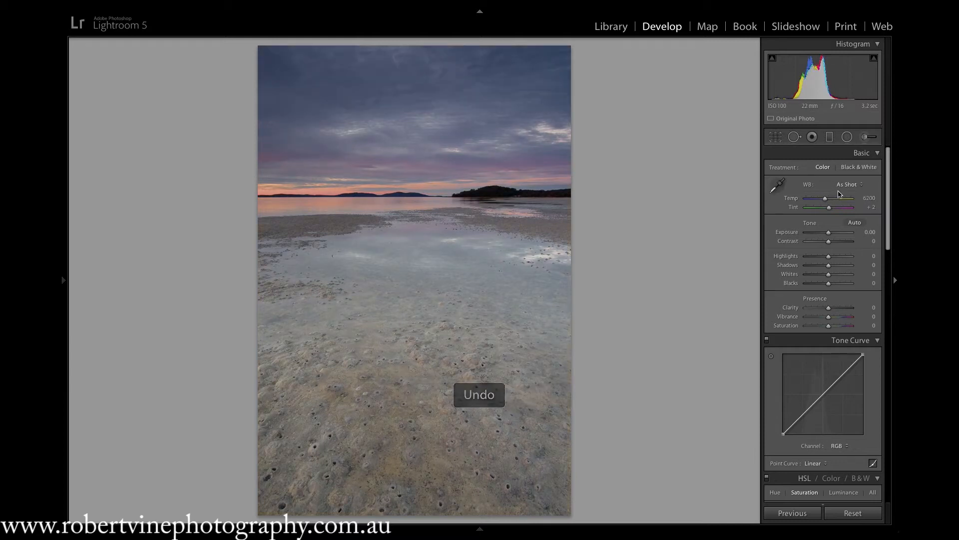
Try a magenta white balance tint of +33 on the photo and undo it.
drag(829, 211, 834, 210)
key(ctrl+z)
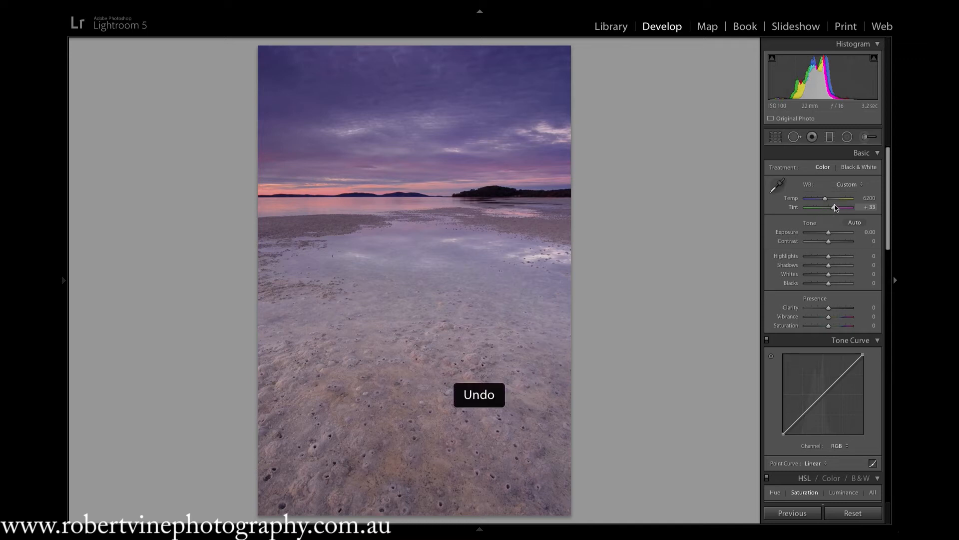
key(ctrl+z)
key(ctrl+z)
key(ctrl+z)
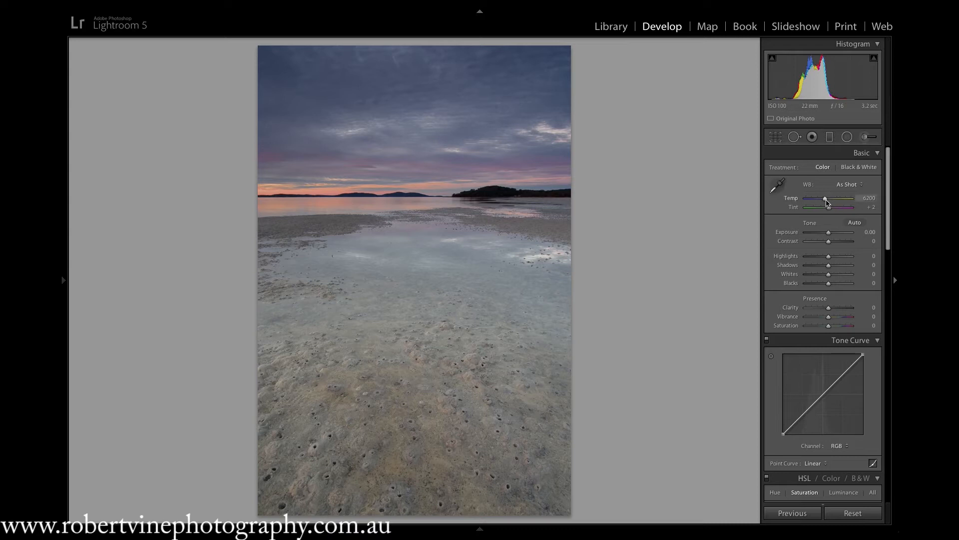
Set the white balance temperature to 5985 and tint to +12, and compare the result with the Crop Angle history state.
drag(826, 202, 832, 212)
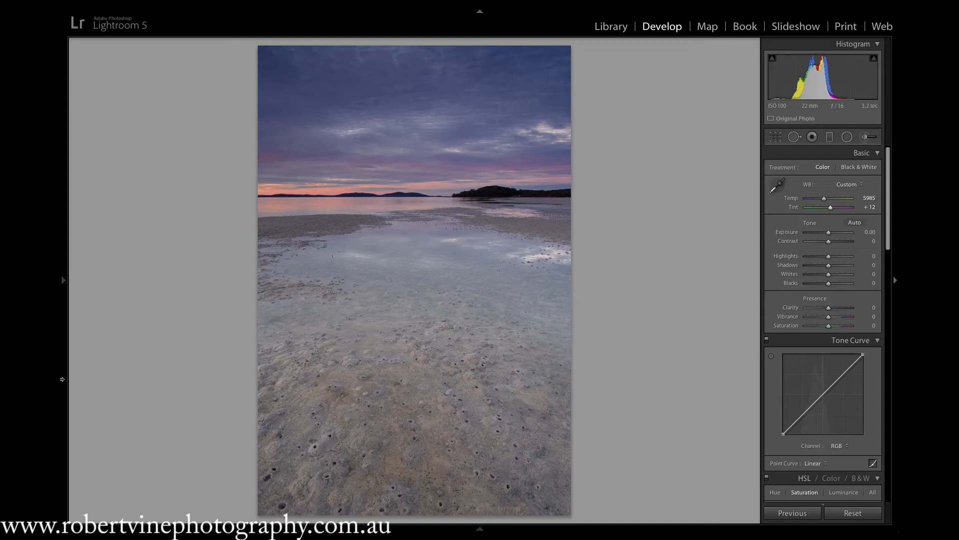
mouse_move(62, 380)
click(131, 325)
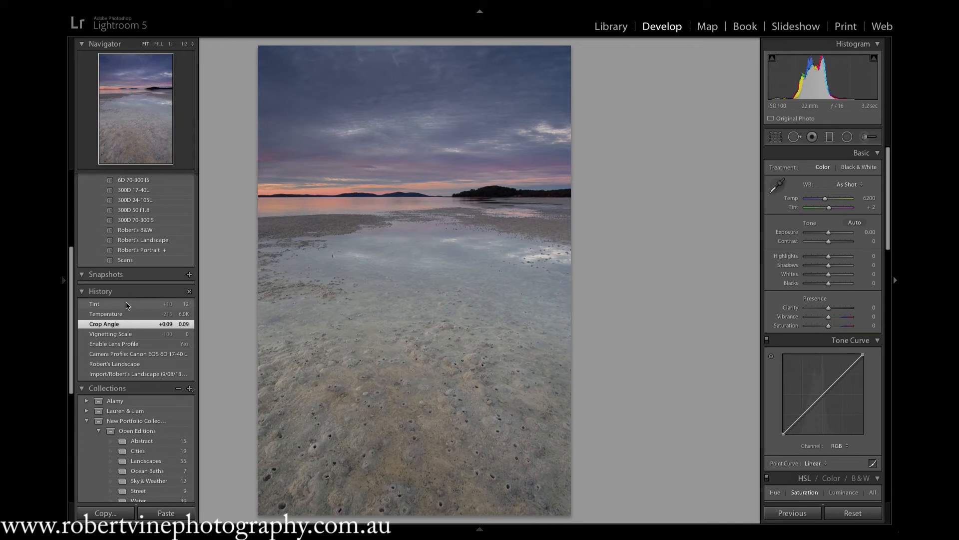
click(127, 304)
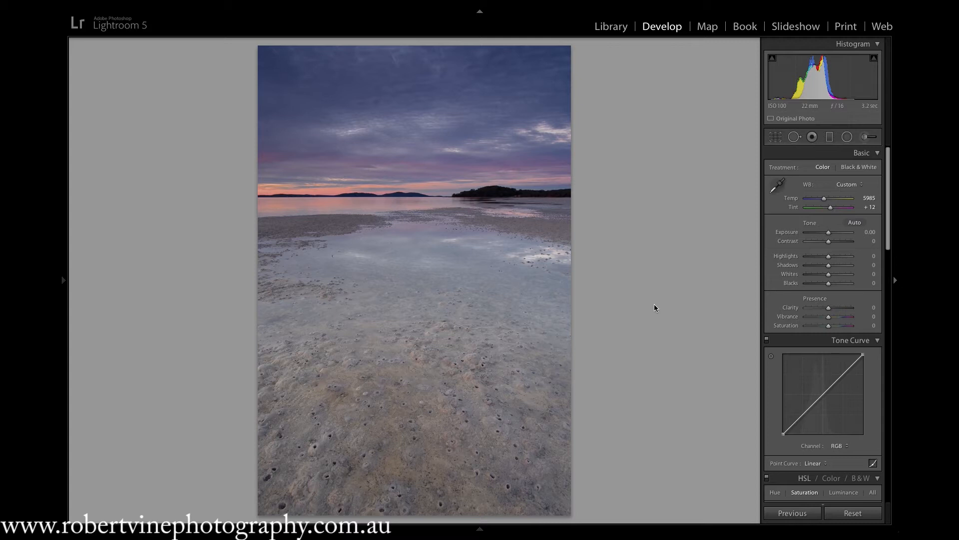
Set the photo's exposure to +0.40 and contrast to +22.
click(830, 233)
drag(830, 233, 832, 234)
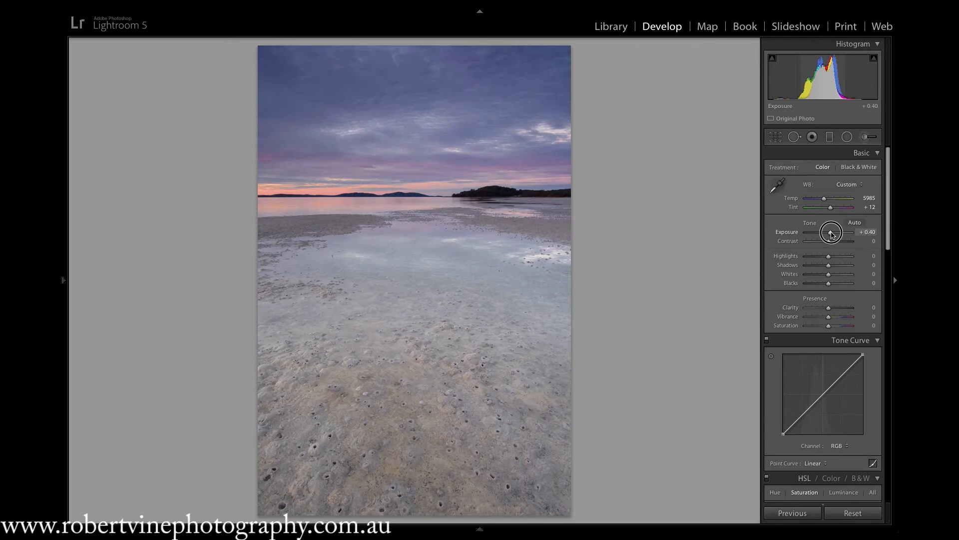
drag(832, 234, 832, 234)
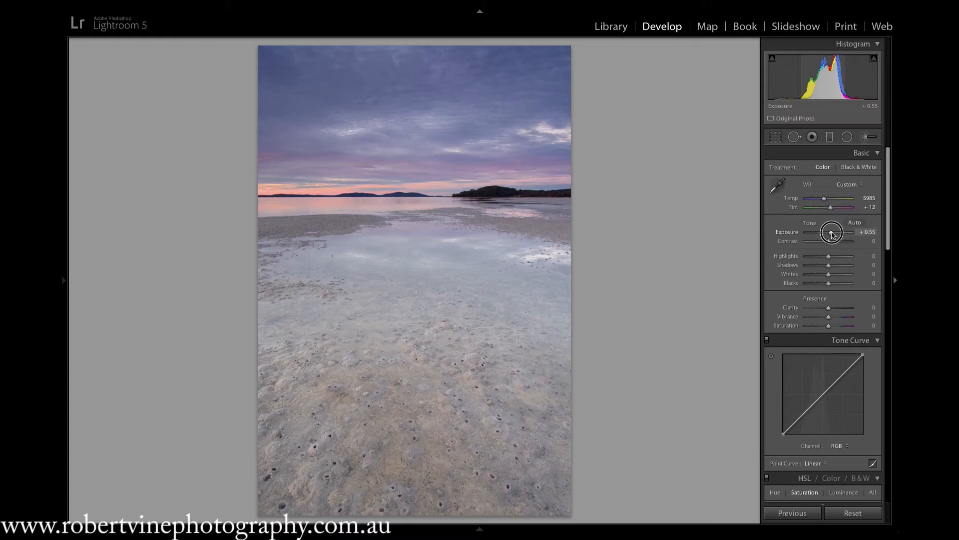
drag(832, 234, 832, 235)
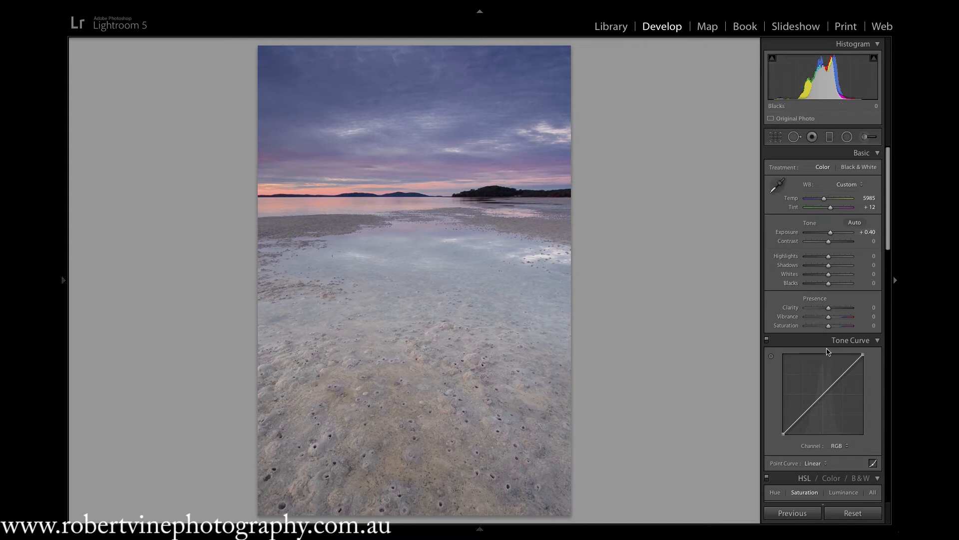
click(830, 244)
drag(830, 243, 836, 245)
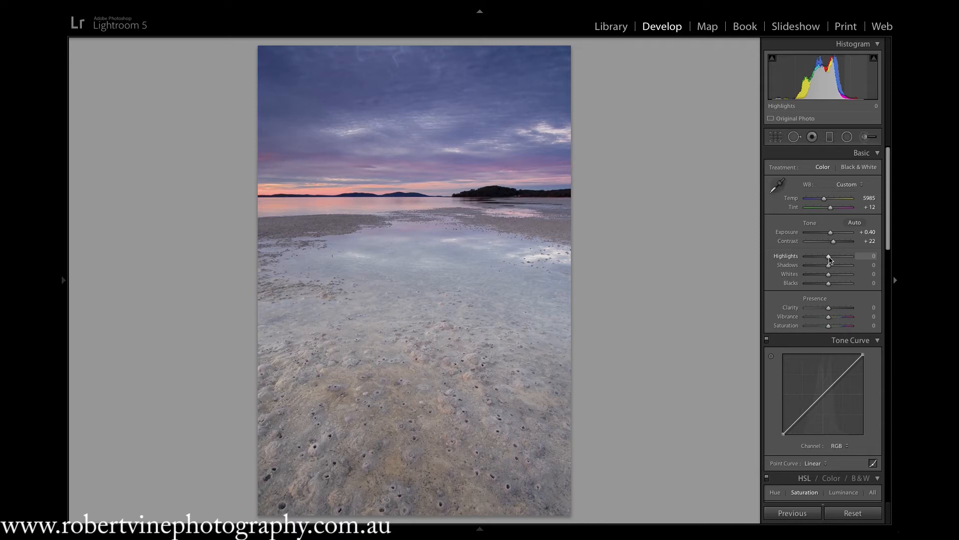
Lower the photo's highlights to −100 and raise the whites to +32.
drag(829, 260, 797, 259)
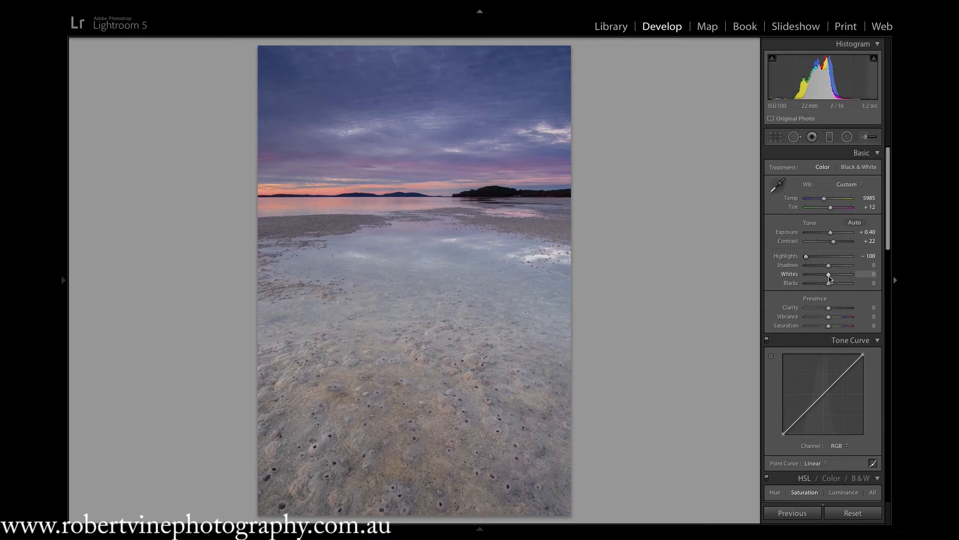
drag(828, 274, 834, 278)
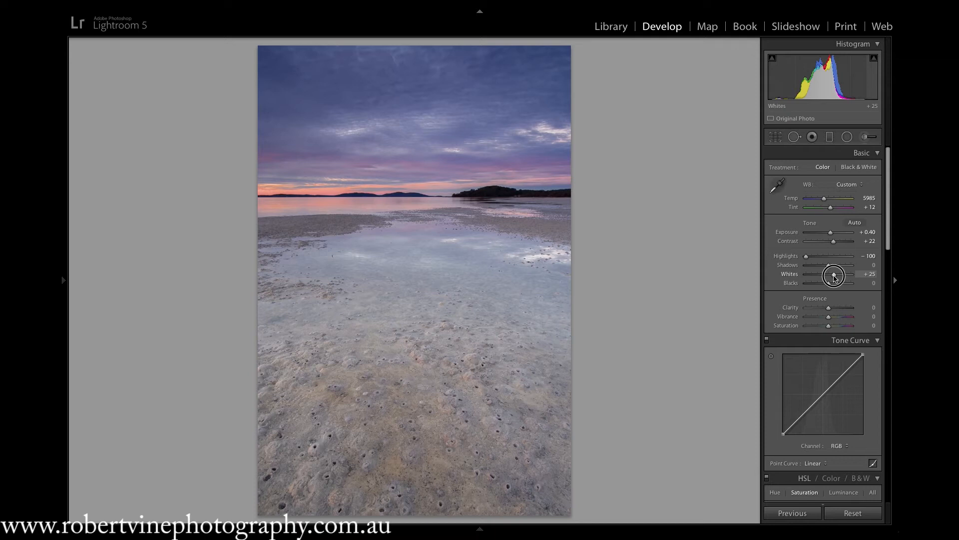
drag(834, 278, 837, 278)
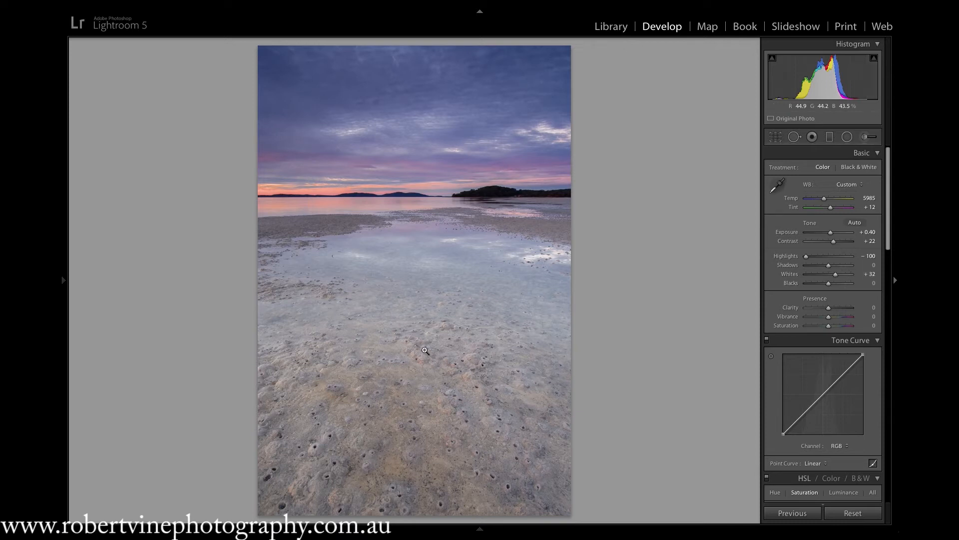
Undo and redo the highlights and whites adjustments to compare the photo before and after.
key(ctrl+z)
key(ctrl+z)
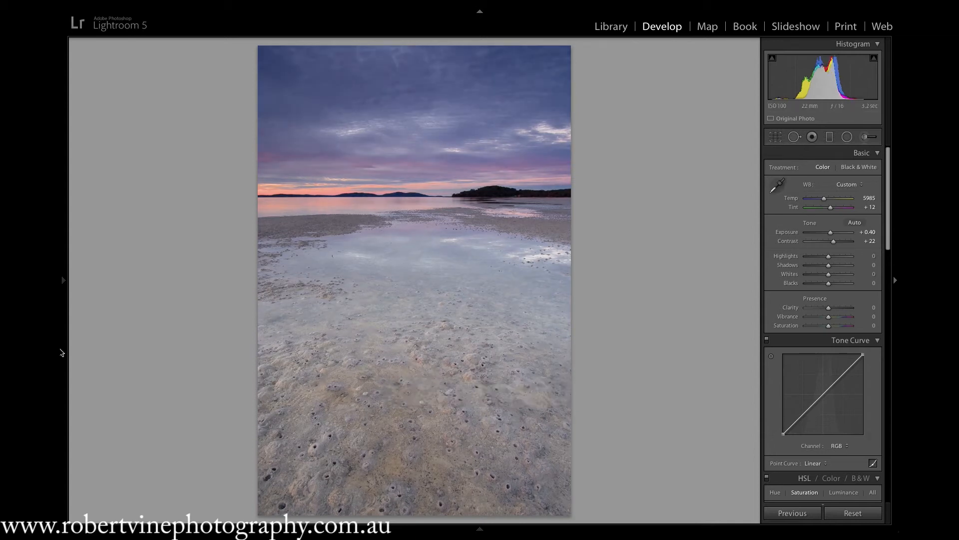
mouse_move(62, 345)
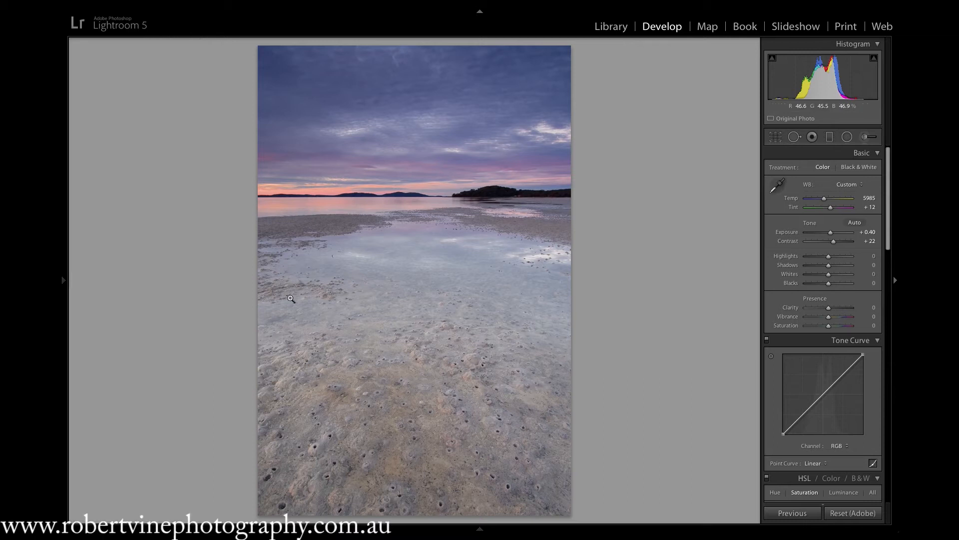
key(ctrl+shift+z)
key(ctrl+shift+z)
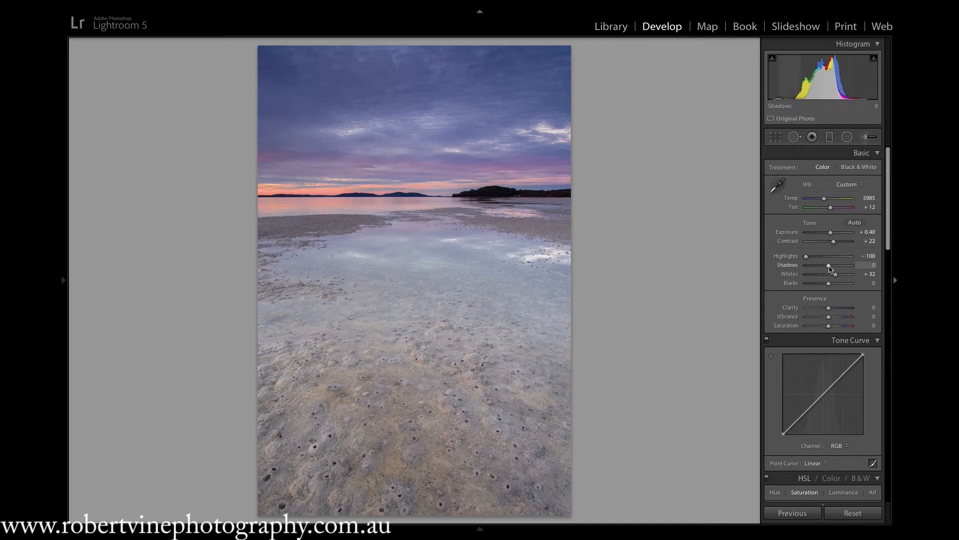
Lower the photo's shadows to −54.
drag(830, 268, 819, 270)
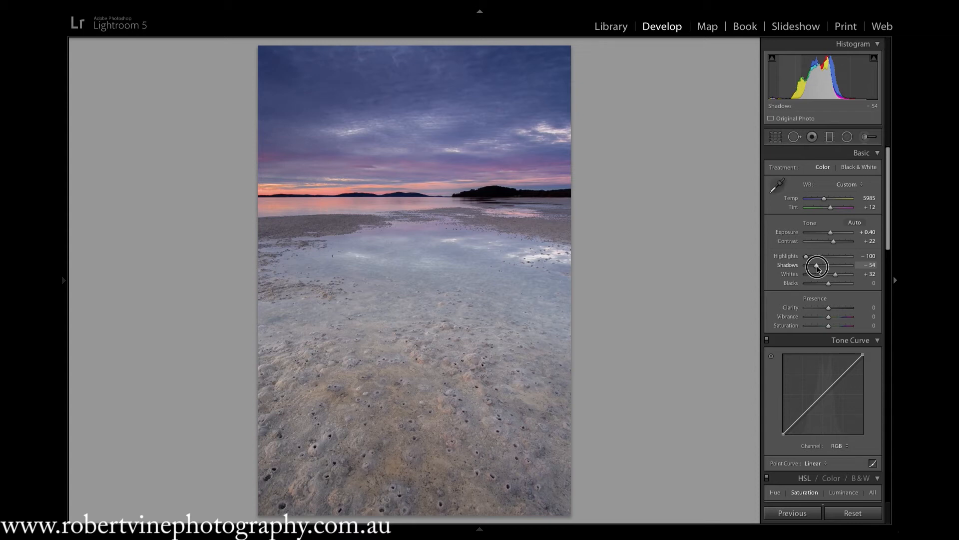
drag(818, 266, 817, 266)
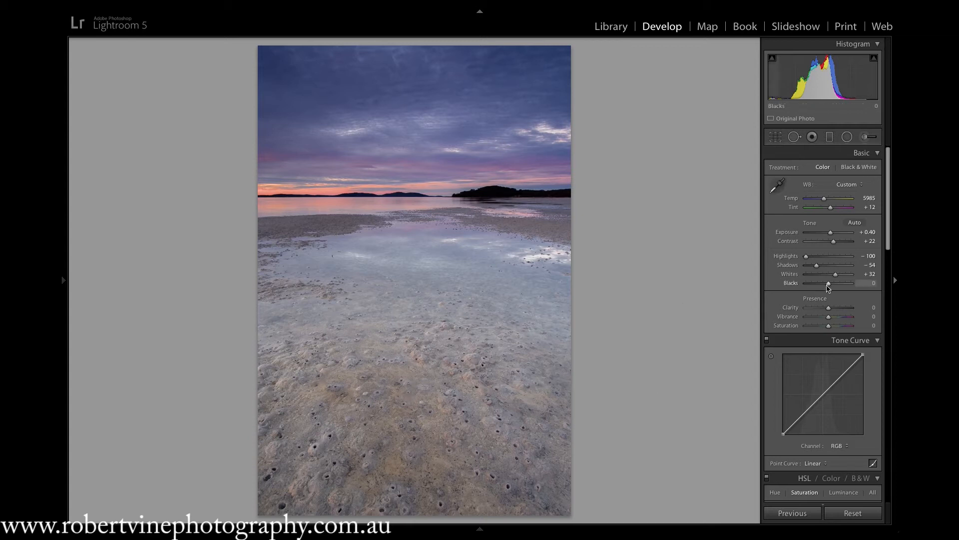
Try lowering the blacks to −15, compare the histogram with and without the change, and leave the change undone.
drag(830, 285, 827, 286)
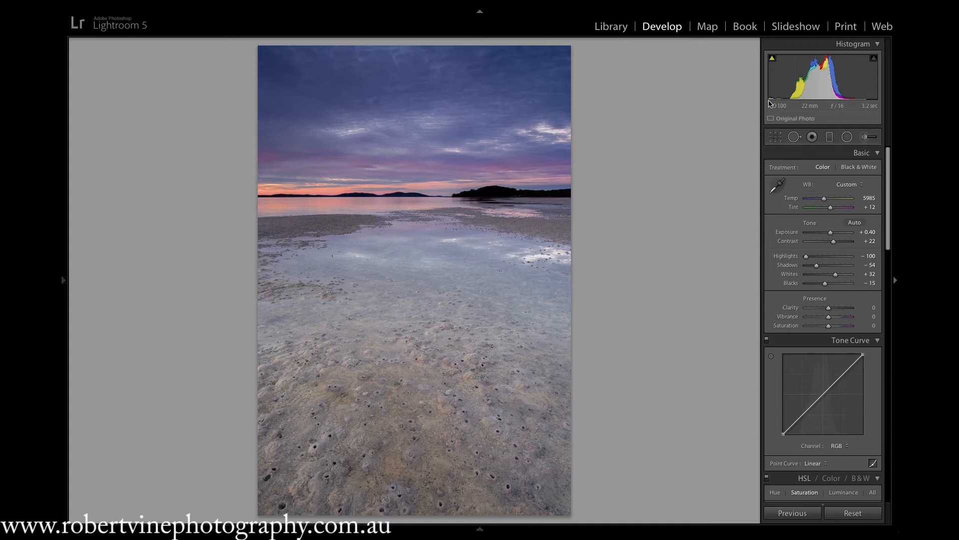
key(ctrl+z)
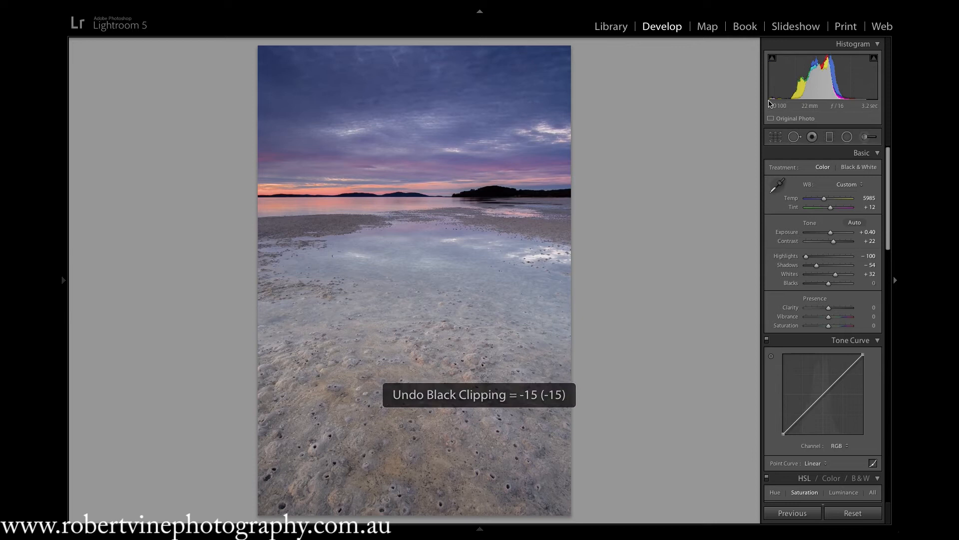
key(ctrl+shift+z)
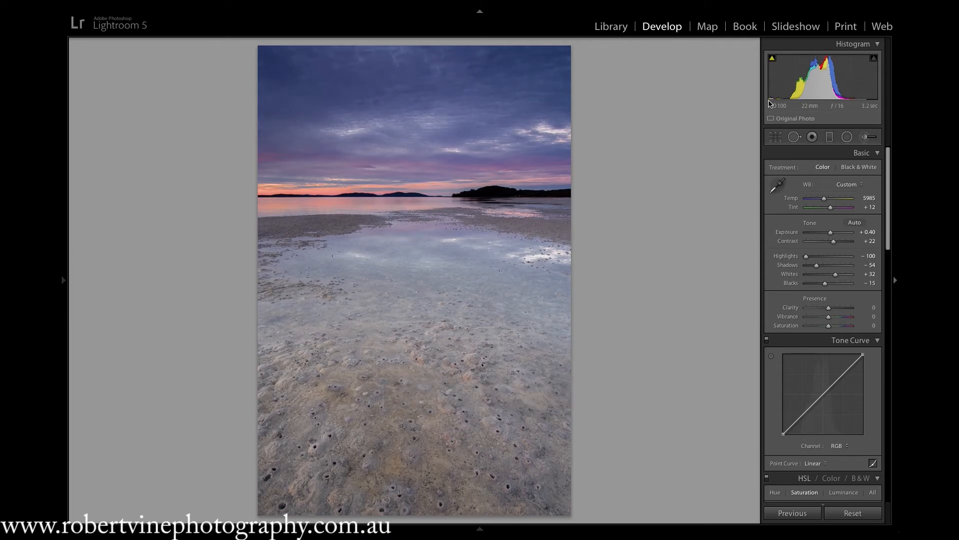
key(ctrl+z)
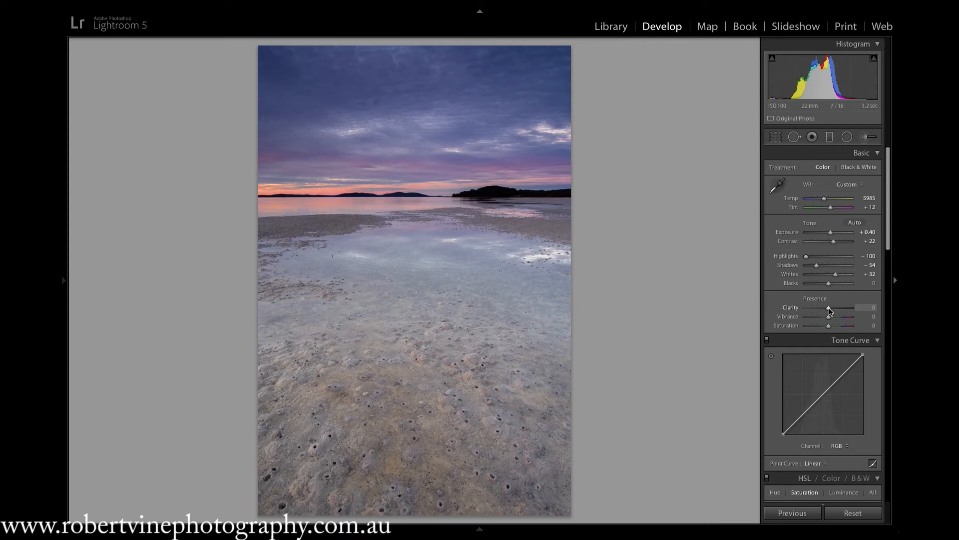
Set the photo's clarity to +32 and compare before and after by undoing and redoing the change.
drag(829, 310, 837, 311)
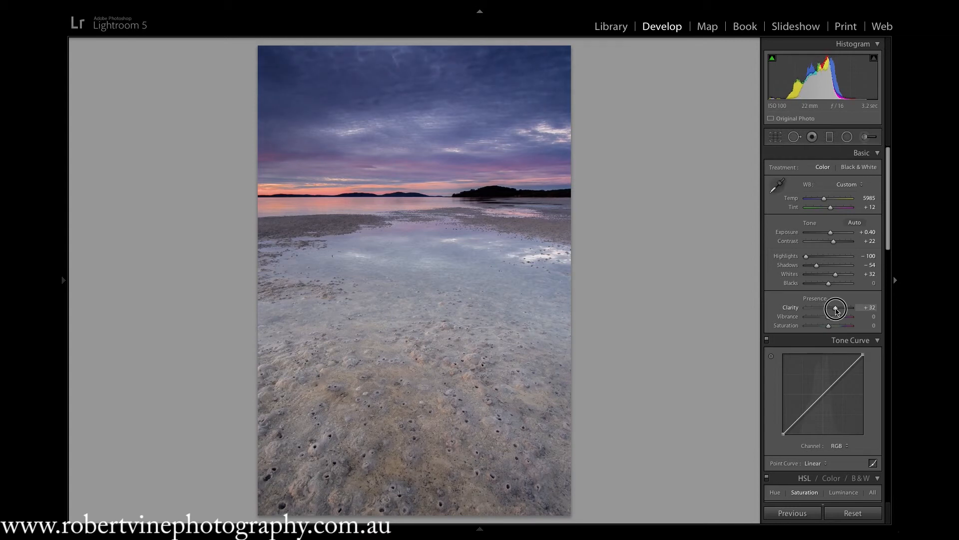
drag(836, 311, 837, 311)
key(ctrl+z)
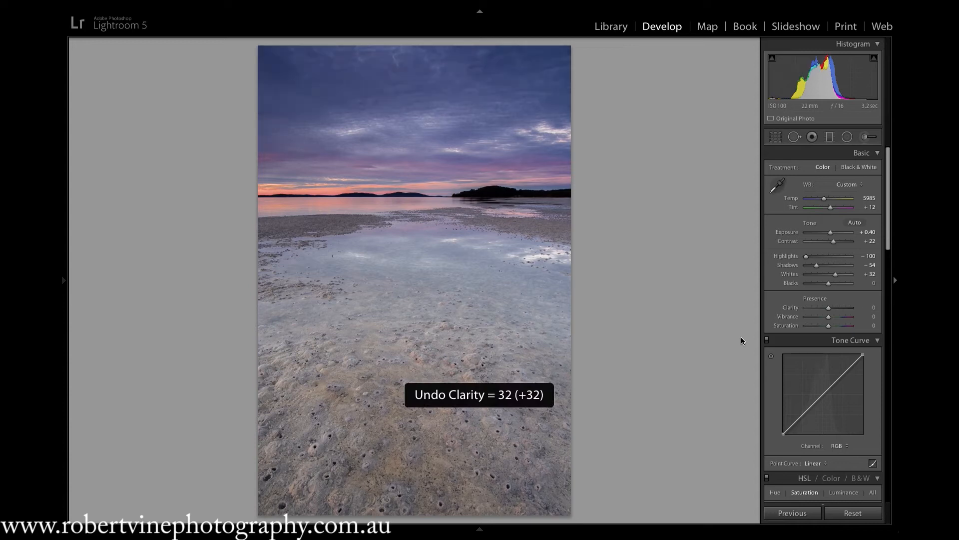
key(shift)
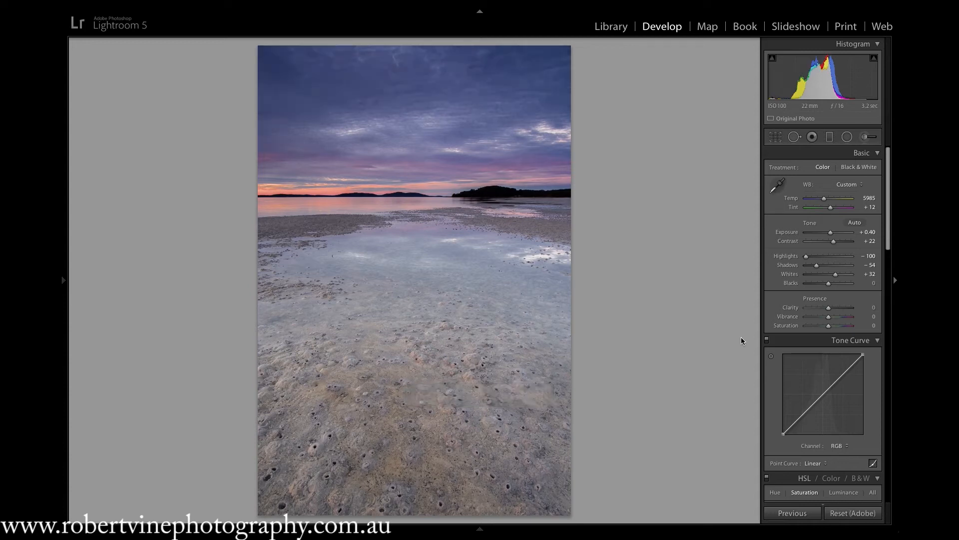
key(ctrl+shift+z)
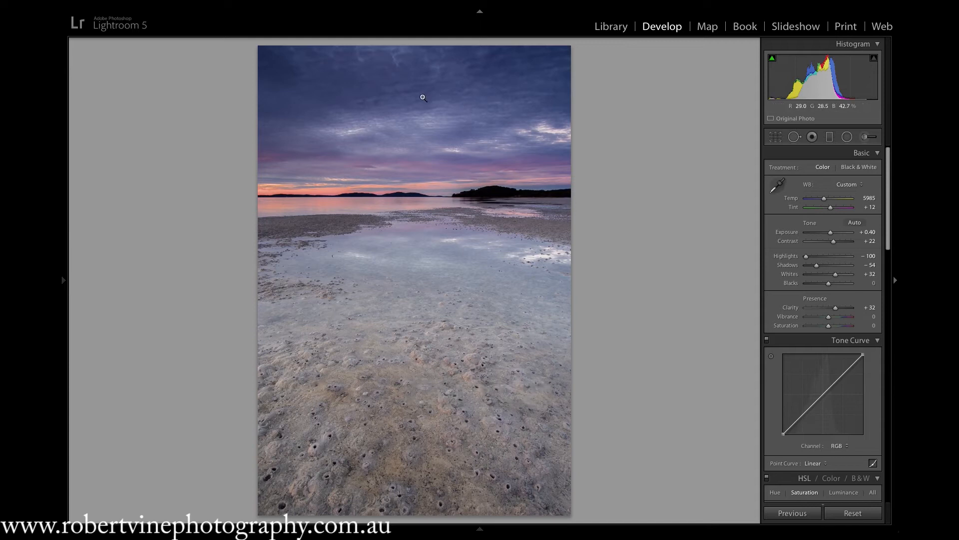
Add a narrow graduated filter over the sky, centre it on the horizon, and reset its exposure to 0.00.
click(831, 140)
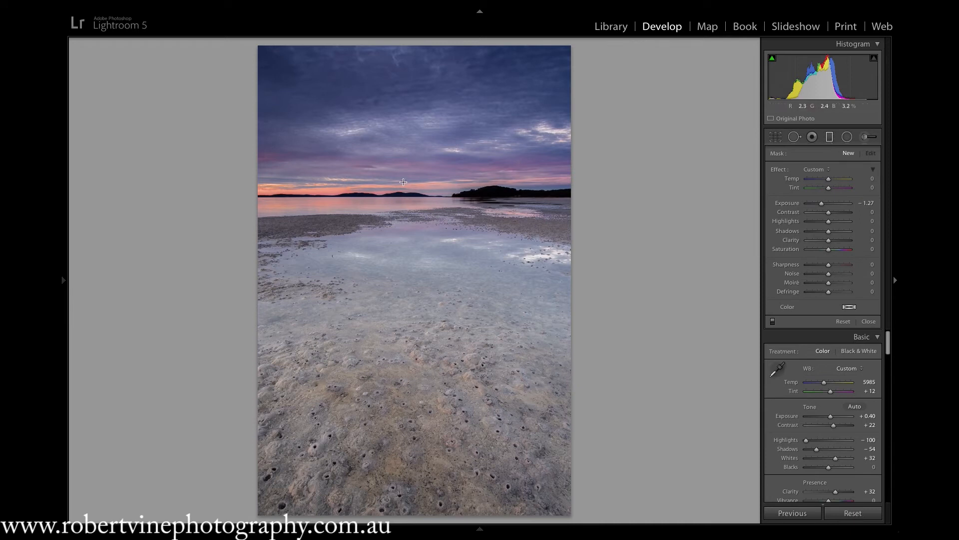
drag(405, 184, 404, 200)
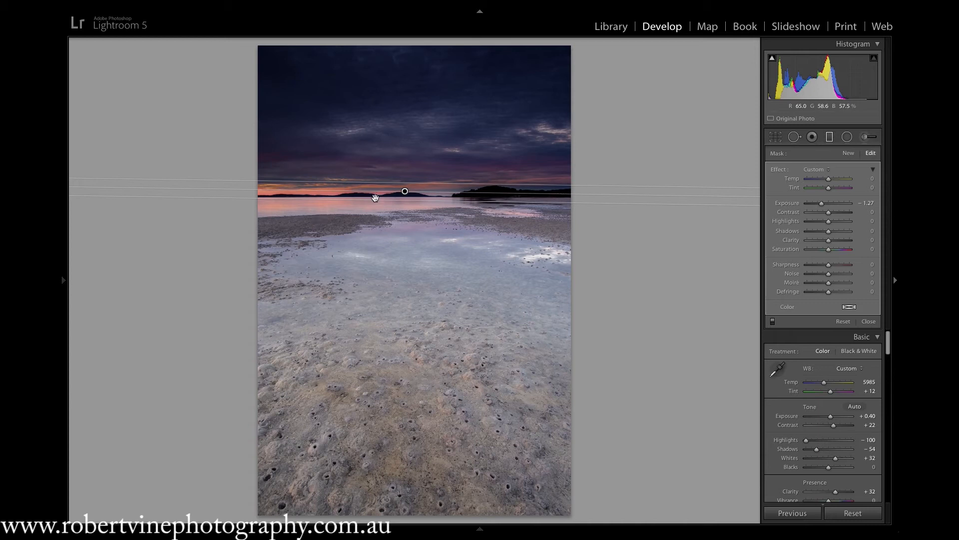
drag(406, 193, 404, 196)
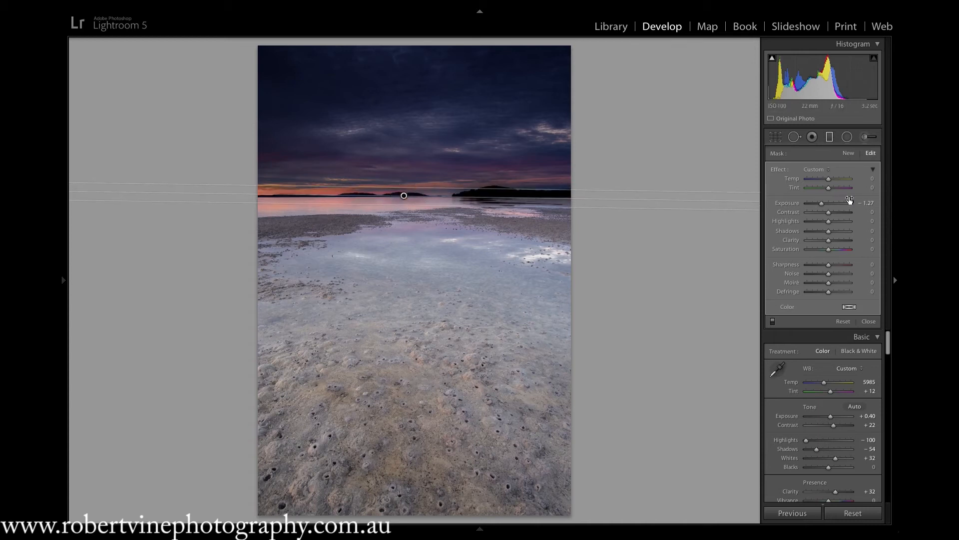
double_click(822, 204)
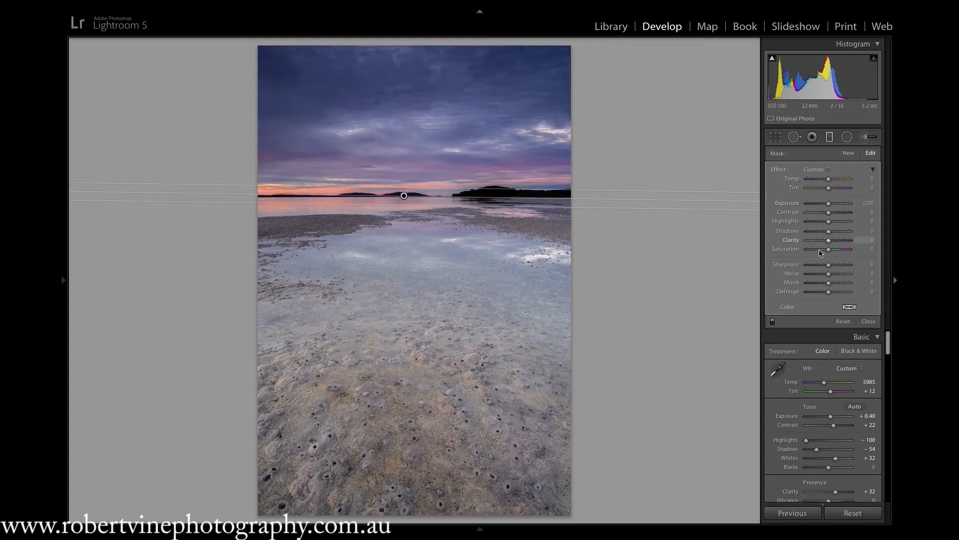
Set the sky graduated filter's clarity to 60.
drag(830, 243, 838, 242)
drag(839, 241, 842, 241)
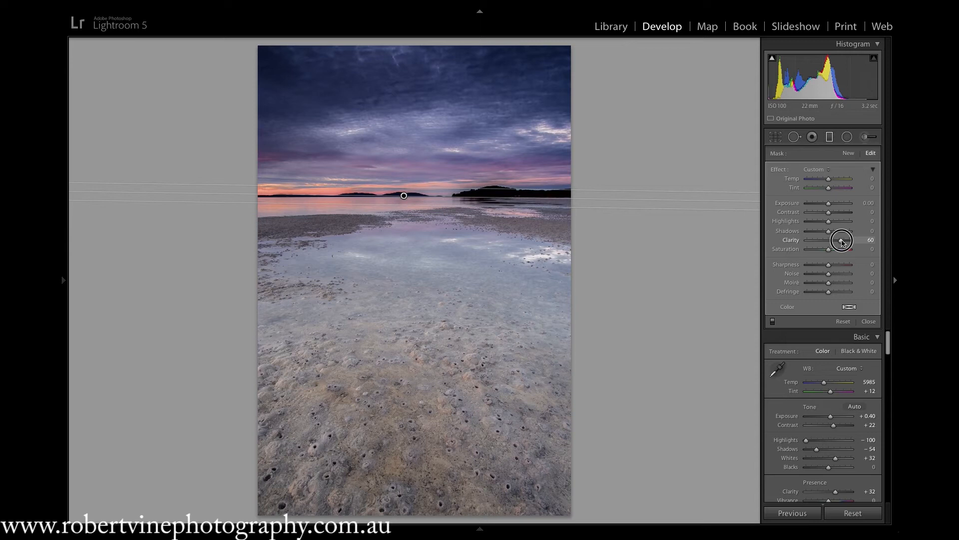
drag(842, 242, 840, 242)
drag(840, 242, 842, 243)
Try an exposure of 0.44 on the sky graduated filter, reset it to 0.00, and set the filter's highlights to 51.
drag(829, 205, 831, 205)
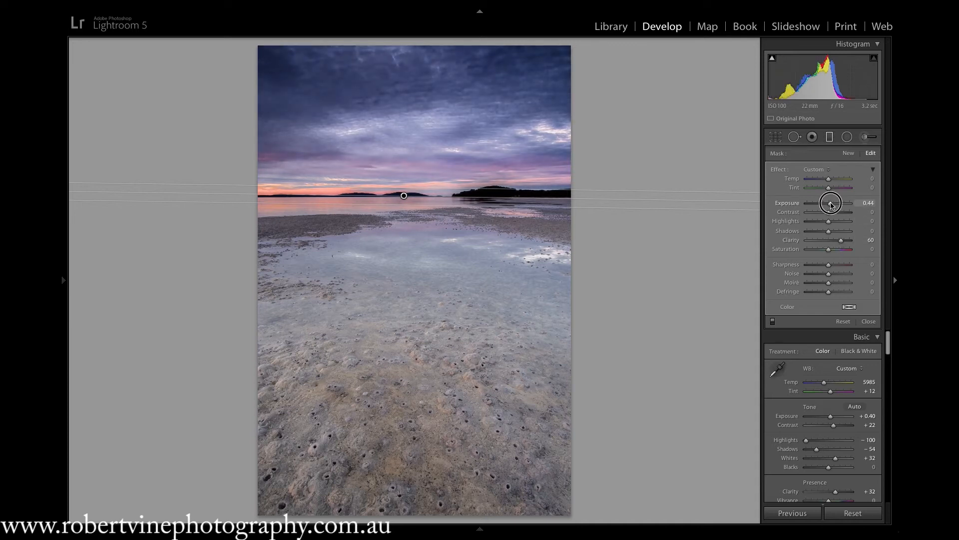
double_click(831, 204)
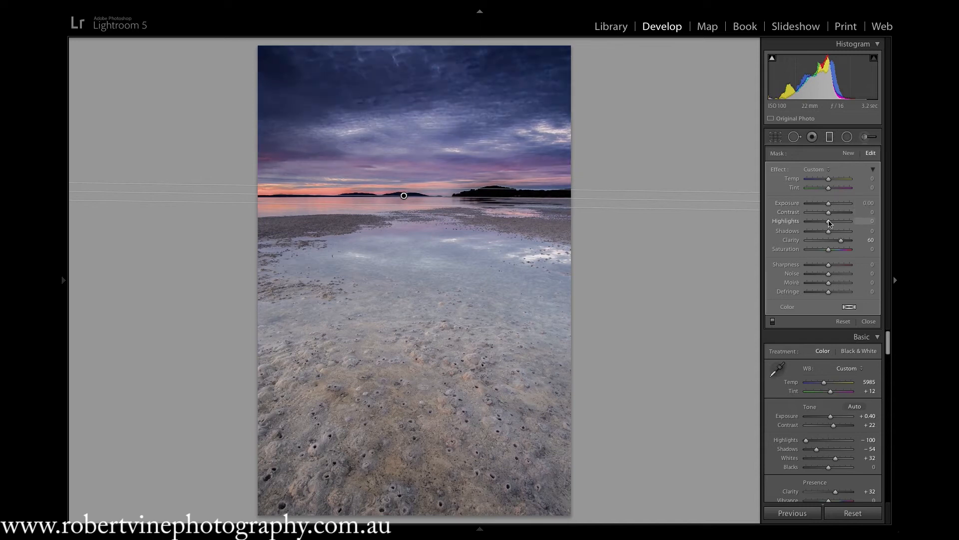
drag(829, 222, 840, 223)
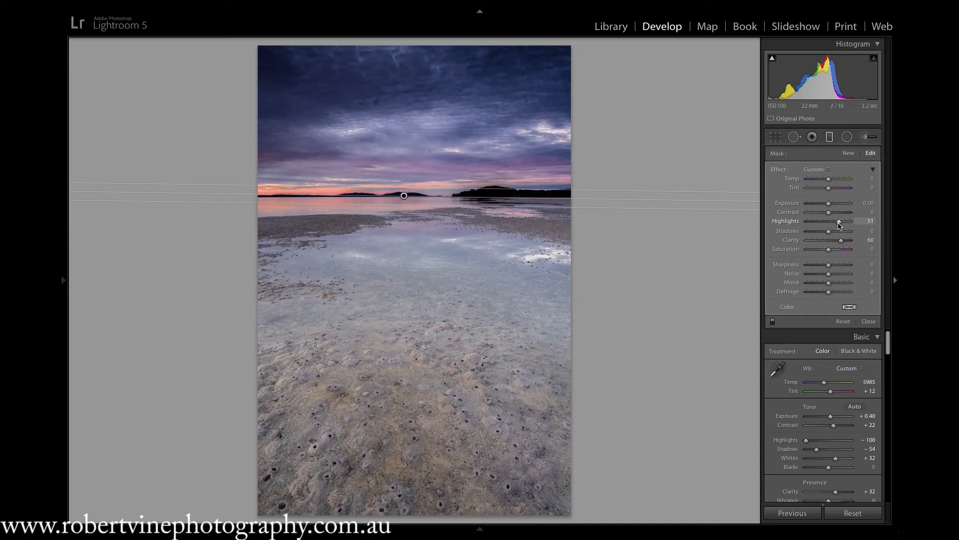
Reset the sky graduated filter's highlights to 0 and lower its clarity to 38.
double_click(840, 226)
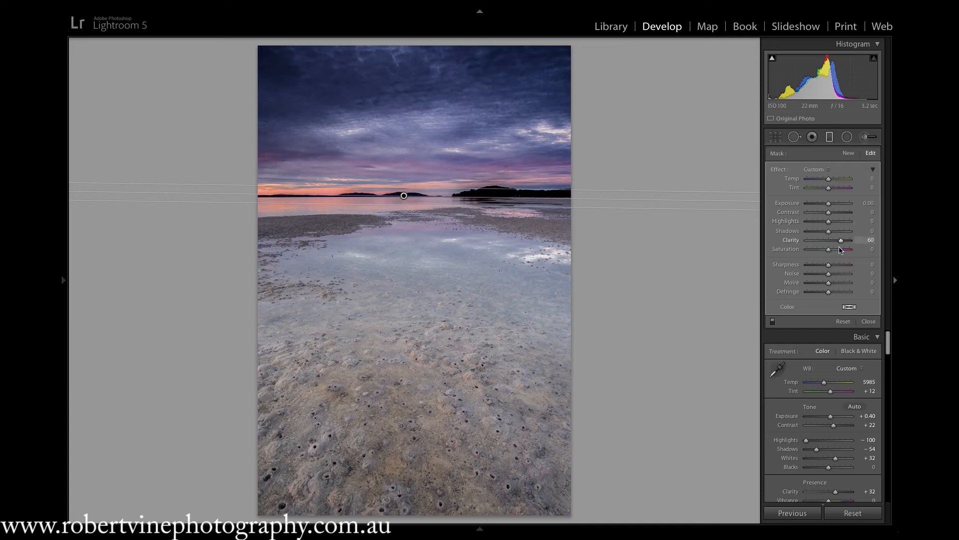
click(842, 240)
drag(841, 242, 838, 243)
Set the sky graduated filter's exposure to 0.27, compare the photo with the filter off and on, and finish editing the filter.
drag(831, 205, 832, 206)
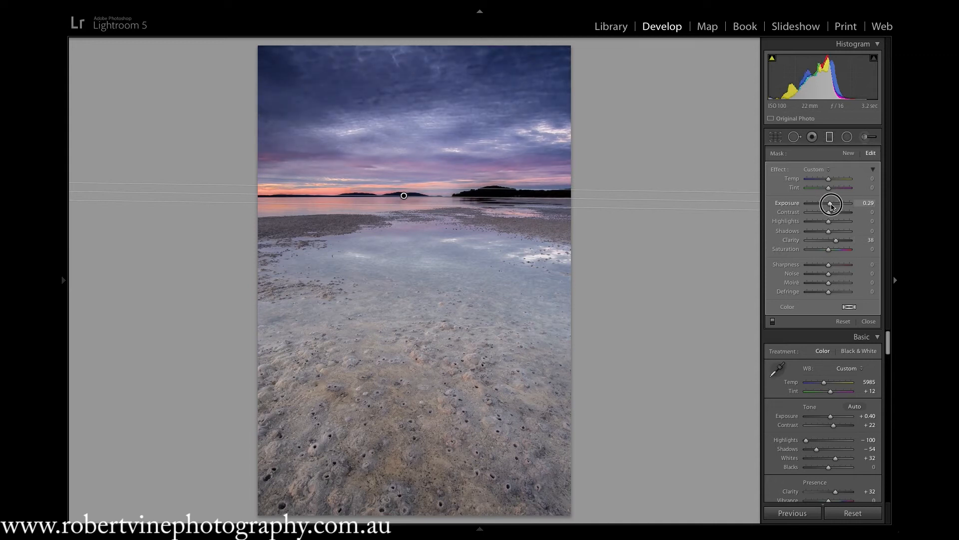
drag(831, 206, 831, 206)
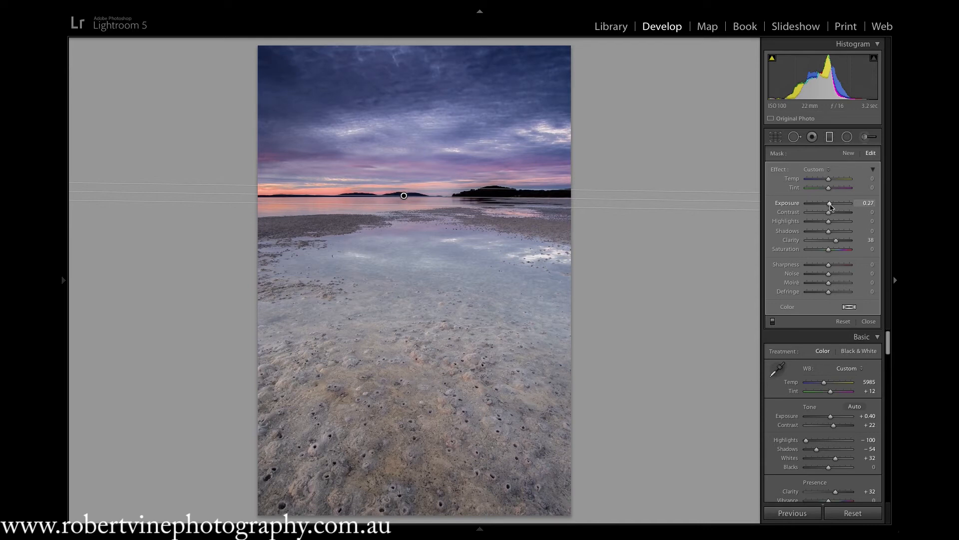
click(773, 322)
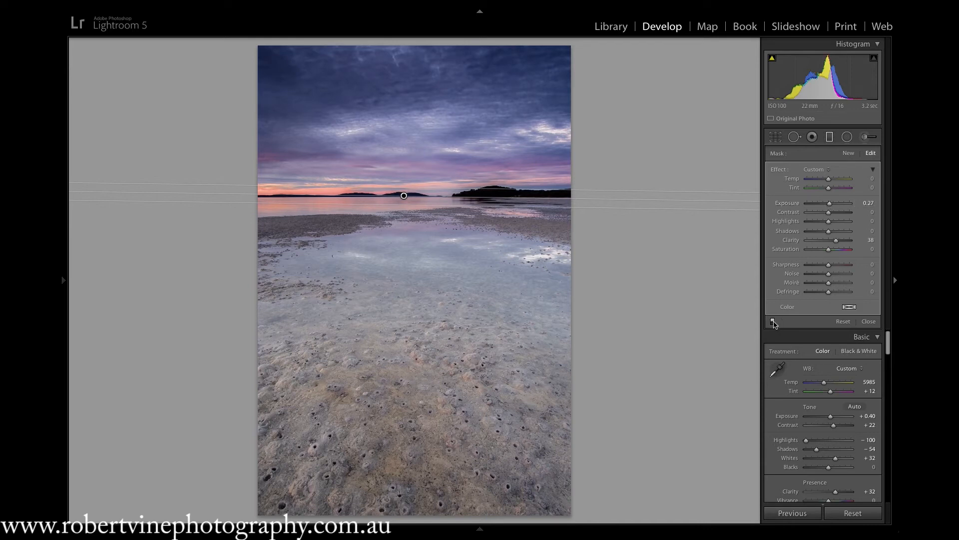
click(773, 321)
click(868, 322)
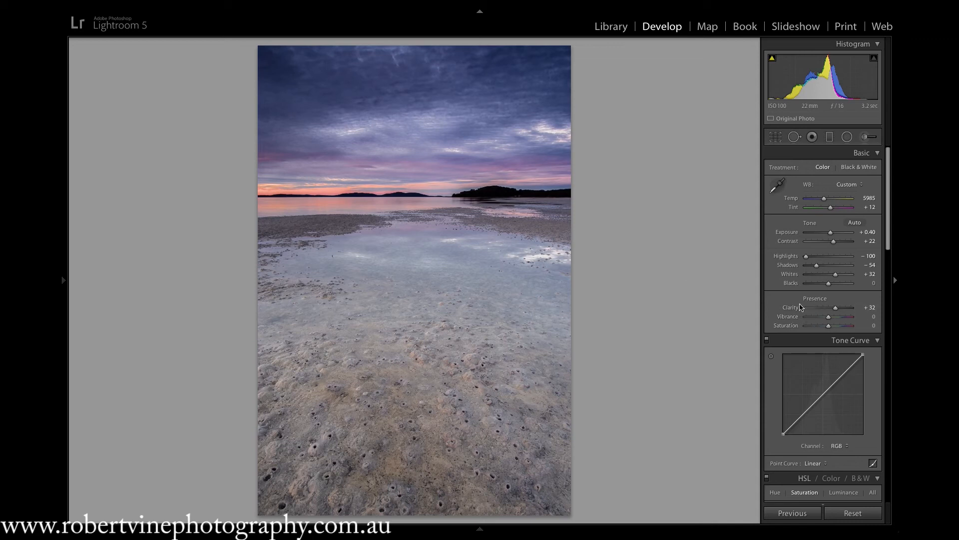
Boost the saturation of the purple clouds above the horizon with the targeted adjustment, to blue +21 and purple +49.
scroll(800, 307, down, 3)
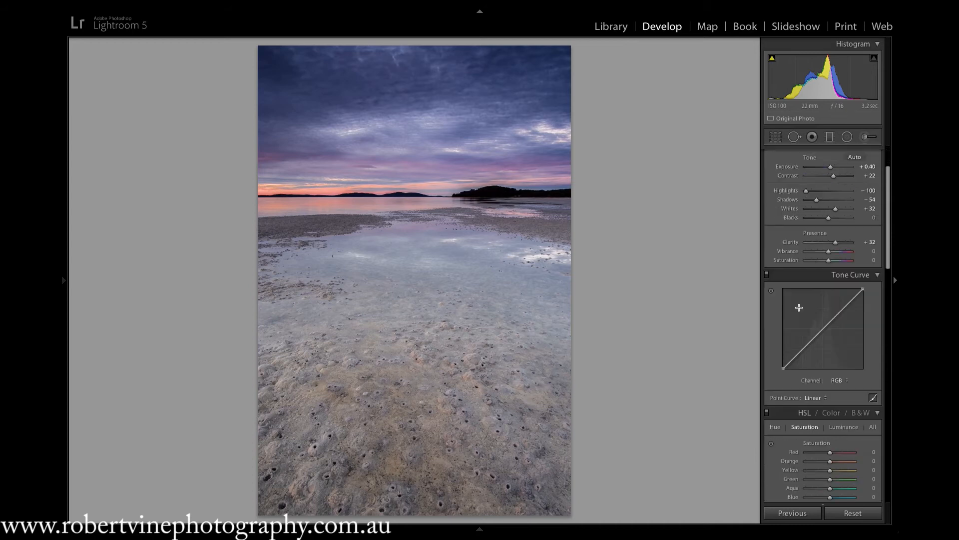
scroll(799, 308, down, 3)
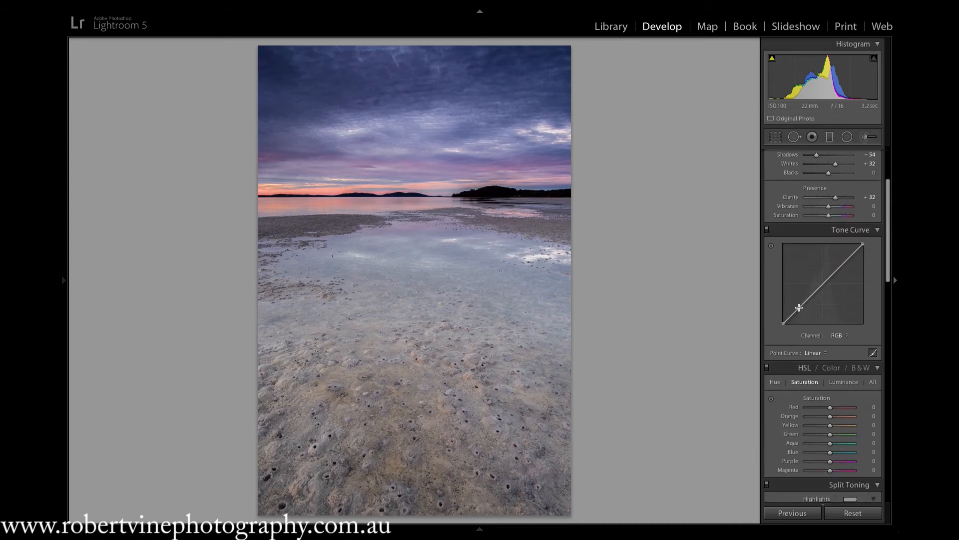
scroll(799, 307, down, 3)
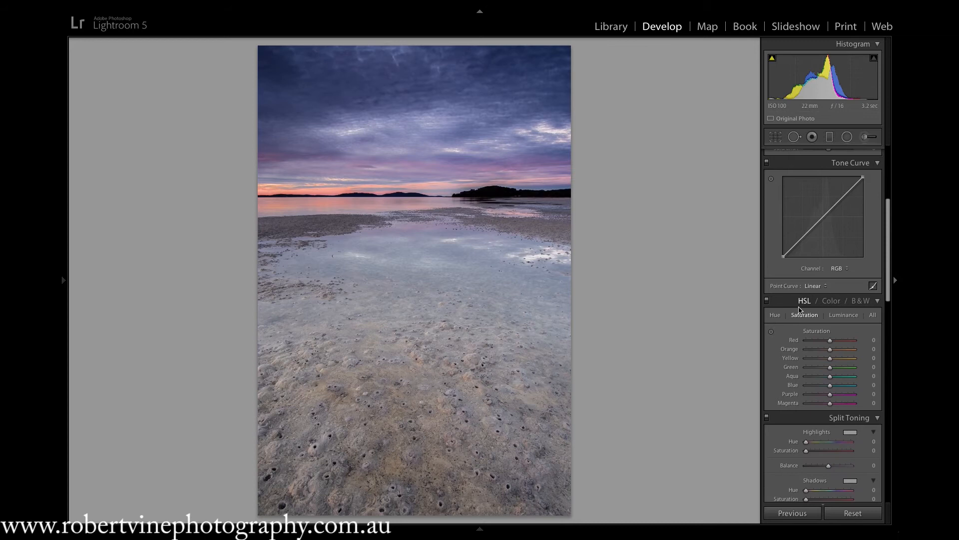
scroll(800, 309, down, 2)
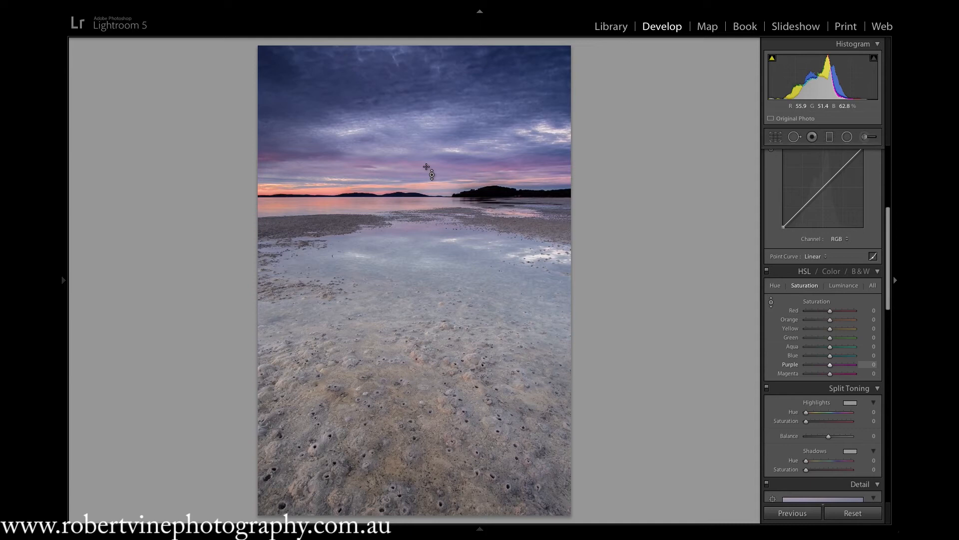
drag(430, 168, 430, 142)
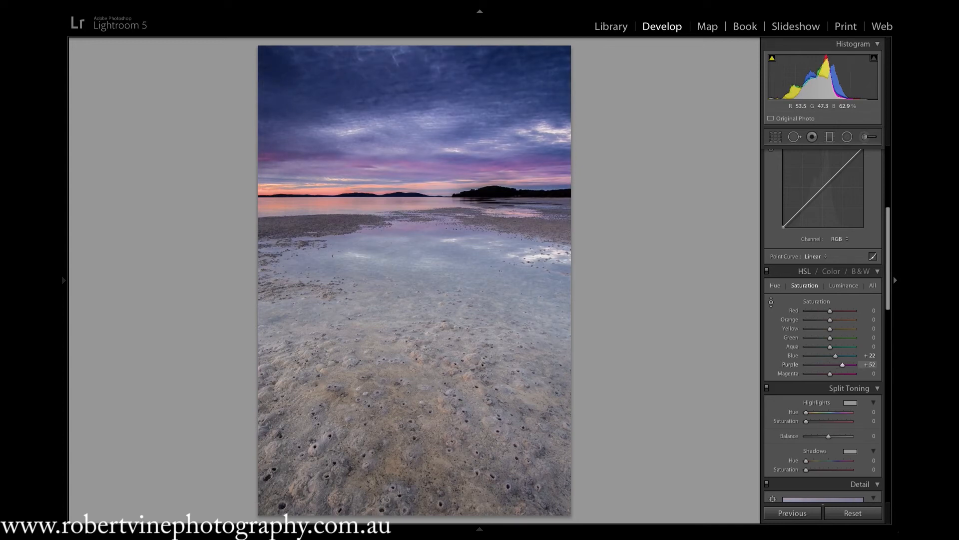
drag(430, 141, 430, 142)
Try a purple saturation of +100 with blue +42 and undo it, and try changing the upper sky's saturation and undo that too.
drag(432, 172, 423, 147)
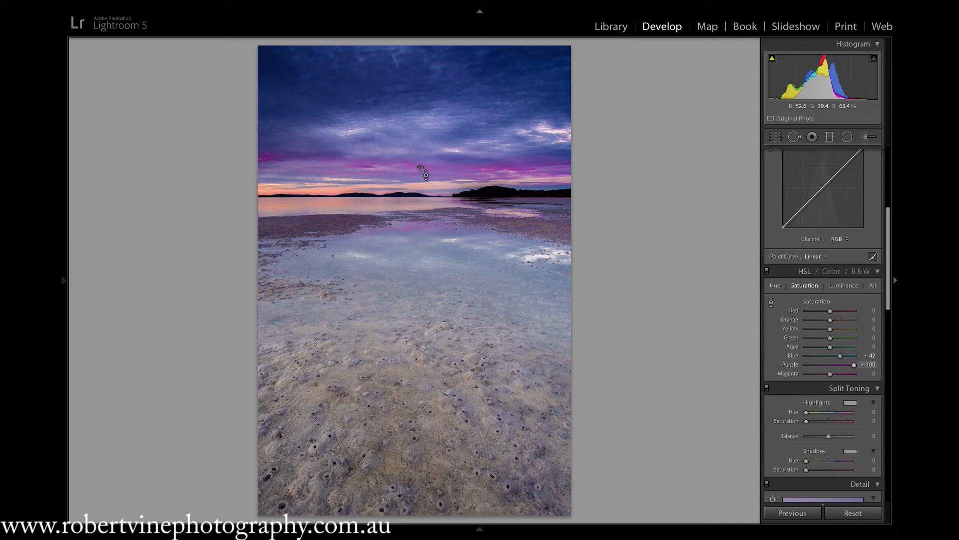
key(ctrl+z)
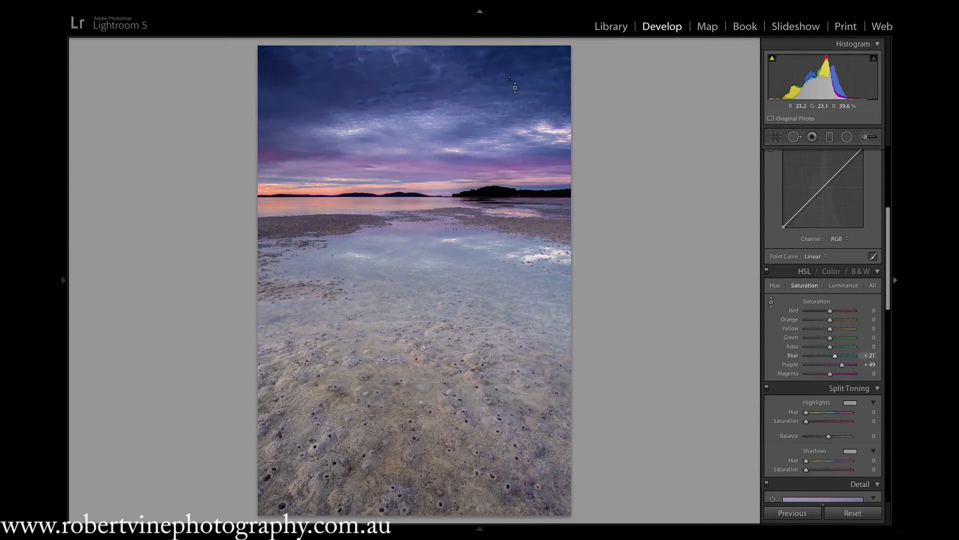
drag(515, 83, 514, 67)
drag(515, 67, 514, 82)
key(ctrl+z)
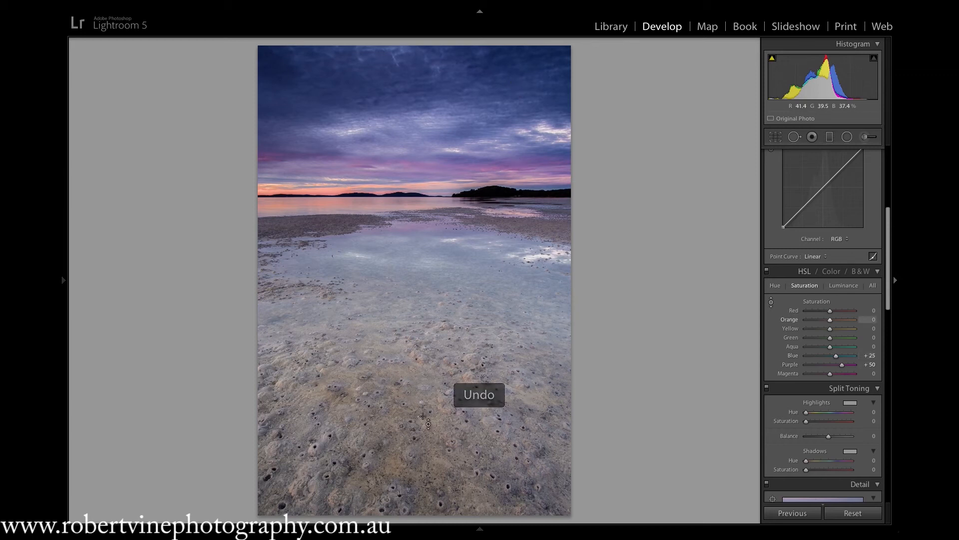
Try raising the foreground sand's saturation to orange +35 and yellow +31, compare before and after, and undo the change.
mouse_move(394, 458)
mouse_down()
mouse_move(395, 472)
mouse_move(394, 452)
mouse_up()
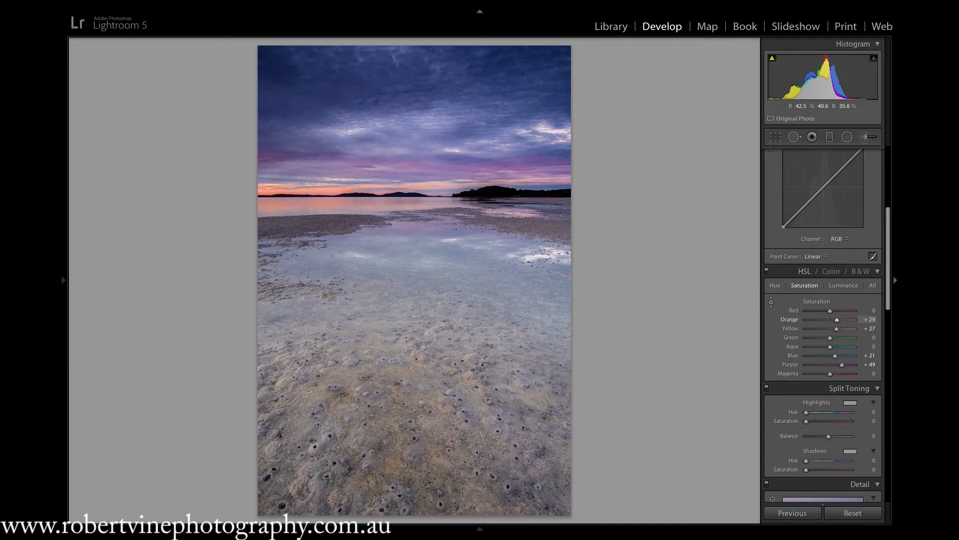
drag(395, 437, 394, 429)
key(ctrl+z)
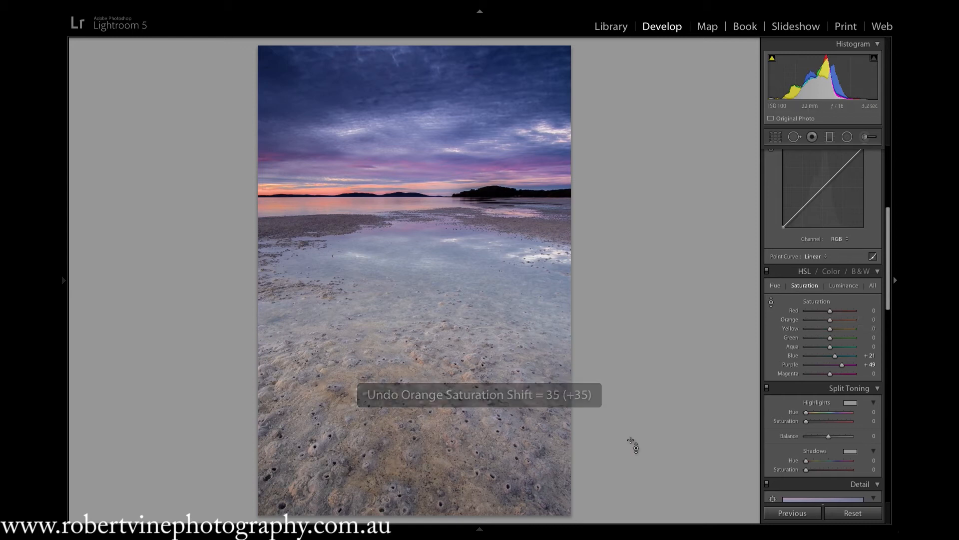
key(ctrl+shift+z)
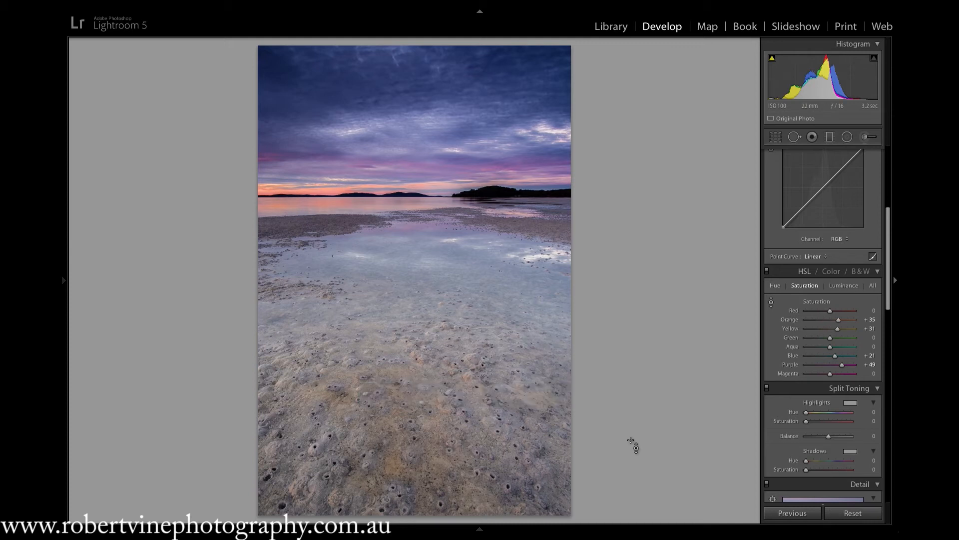
key(ctrl+z)
Try shifting the hue of the clouds above the horizon in both directions with the targeted adjustment, and undo it.
click(775, 287)
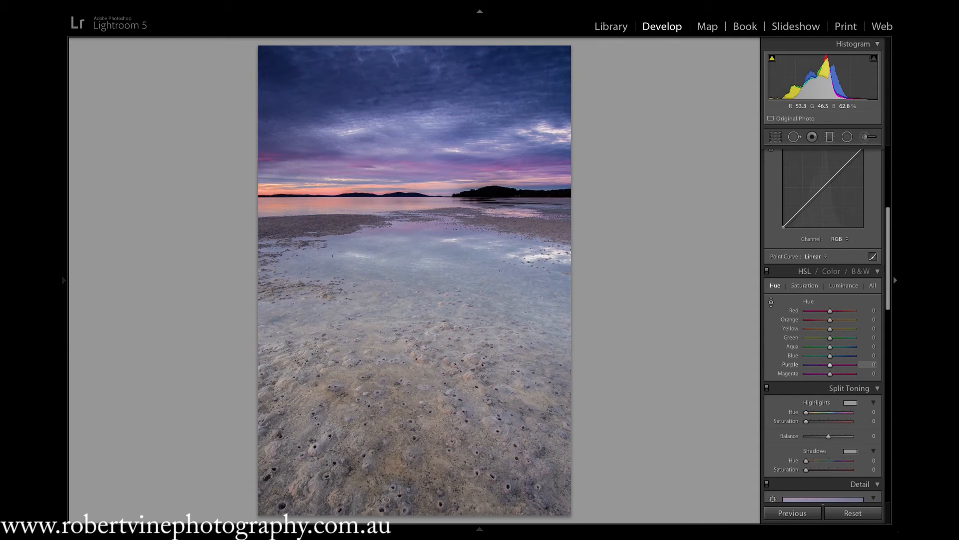
drag(415, 149, 414, 131)
drag(414, 131, 414, 168)
key(ctrl+z)
Try shifting the upper sky's hue to blue -18 and purple -5, and to blue +11 and purple +3, and undo it.
key(Down)
key(Down)
key(Down)
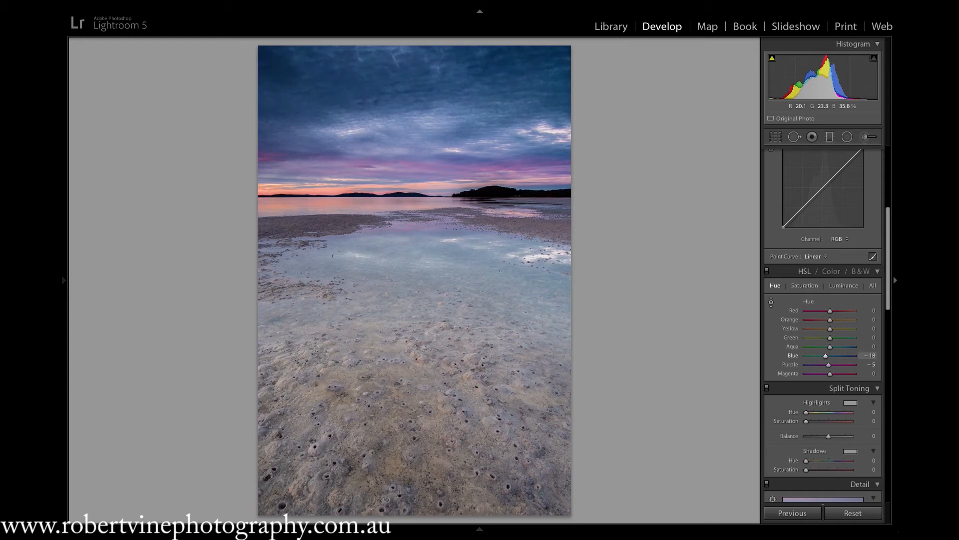
key(Up)
key(Up)
key(Up)
key(Up)
key(Up)
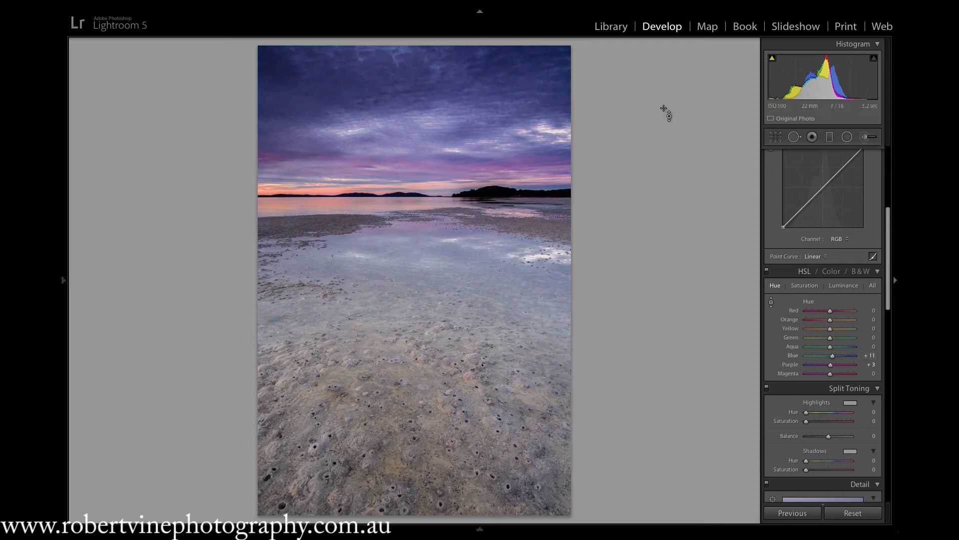
key(ctrl+z)
Shift the foreground sand's hue in both directions, settle on orange -14, and compare before and after by undoing and redoing it.
key(Down)
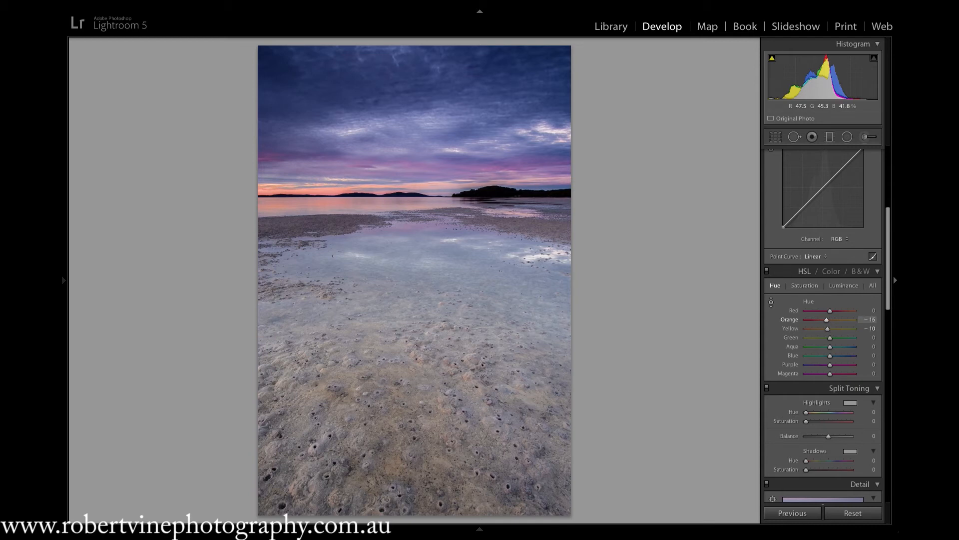
key(Up)
key(Up)
key(Up)
key(Up)
key(Up)
key(Up)
key(Up)
key(Up)
key(Up)
key(Up)
key(Up)
key(Up)
key(Up)
key(Up)
key(Up)
key(Up)
key(Up)
key(Up)
key(Up)
key(Up)
key(Up)
key(Up)
key(Up)
key(Up)
key(Up)
key(Up)
key(Up)
key(Up)
key(Up)
key(Up)
key(Up)
key(Up)
key(Up)
key(Up)
key(Up)
key(Up)
key(Down)
key(Down)
key(Down)
key(Down)
key(Down)
key(Down)
key(Down)
key(Down)
key(Down)
key(Down)
key(Down)
key(Down)
key(Down)
key(Down)
key(Down)
key(Down)
key(Down)
key(Down)
key(Down)
key(Down)
key(ctrl+z)
key(ctrl+z)
key(ctrl+shift+z)
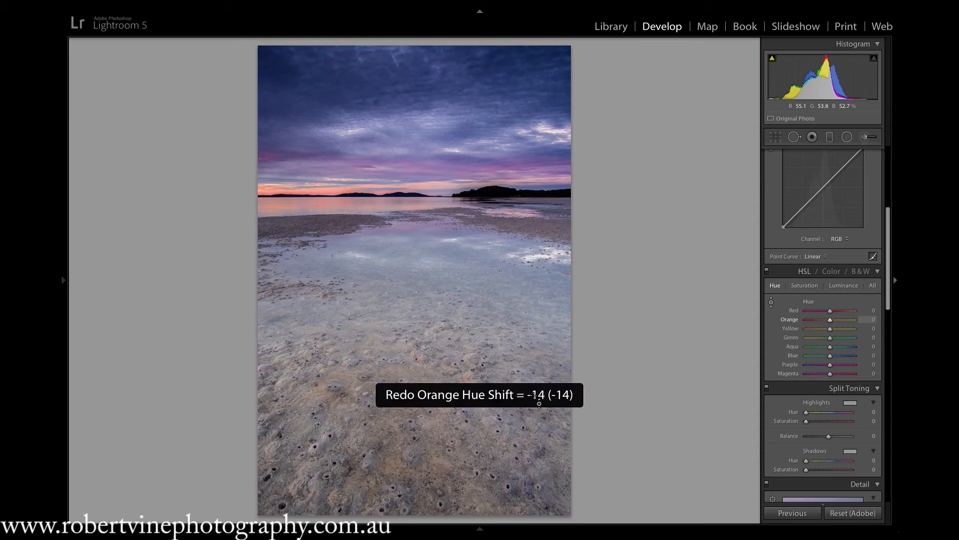
Try raising the upper sky's luminance to blue +22 and purple +7, compare before and after, and undo the change.
click(844, 285)
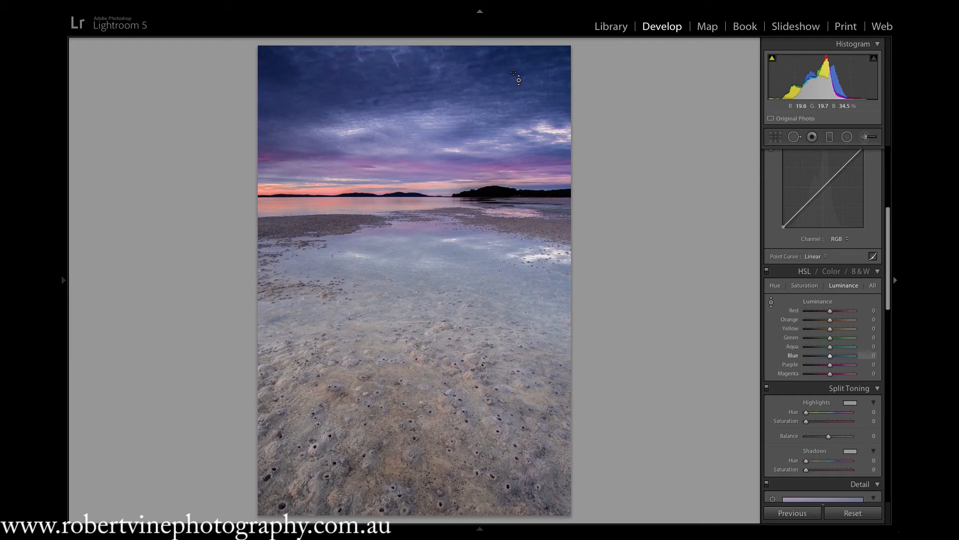
key(Up)
key(Up)
key(Up)
key(Up)
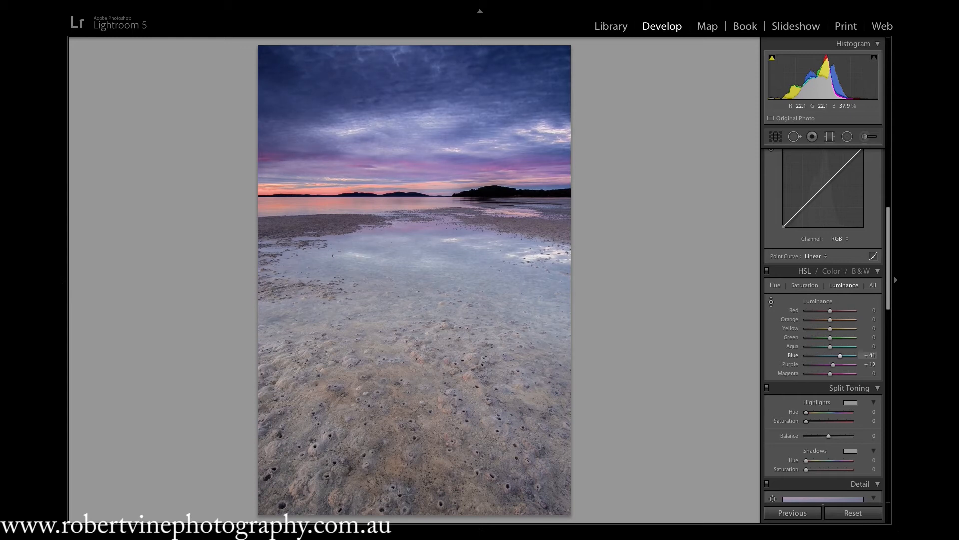
key(Up)
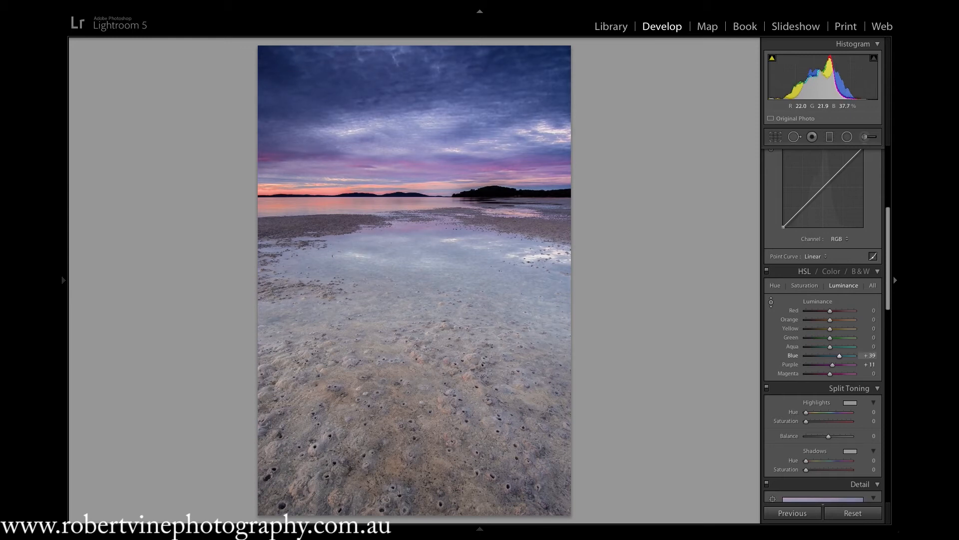
key(Down)
key(Down)
key(Down)
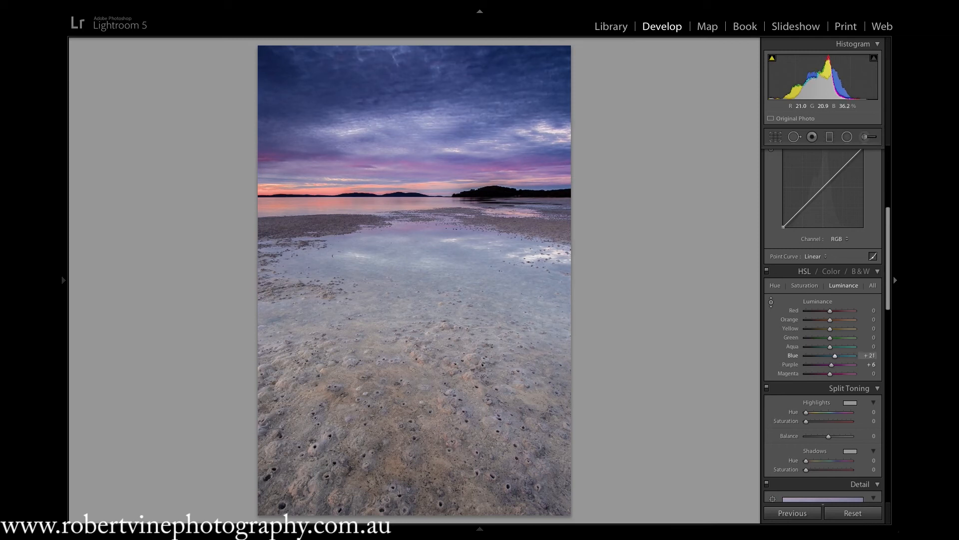
key(Up)
key(ctrl+z)
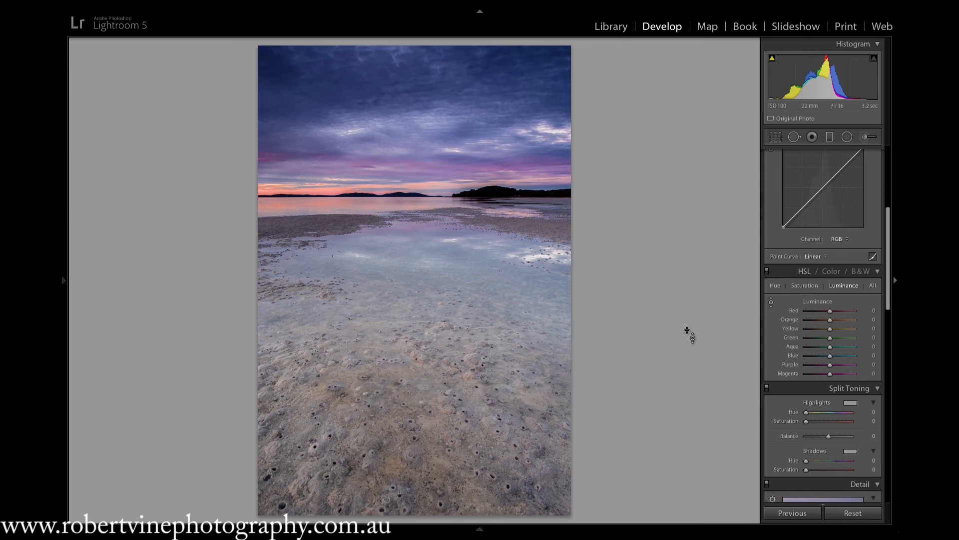
key(ctrl+y)
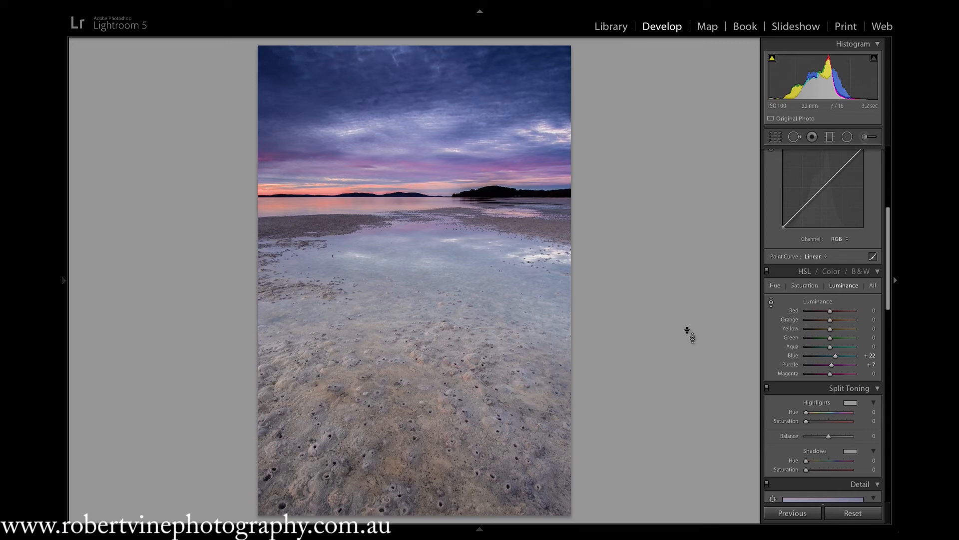
key(ctrl+z)
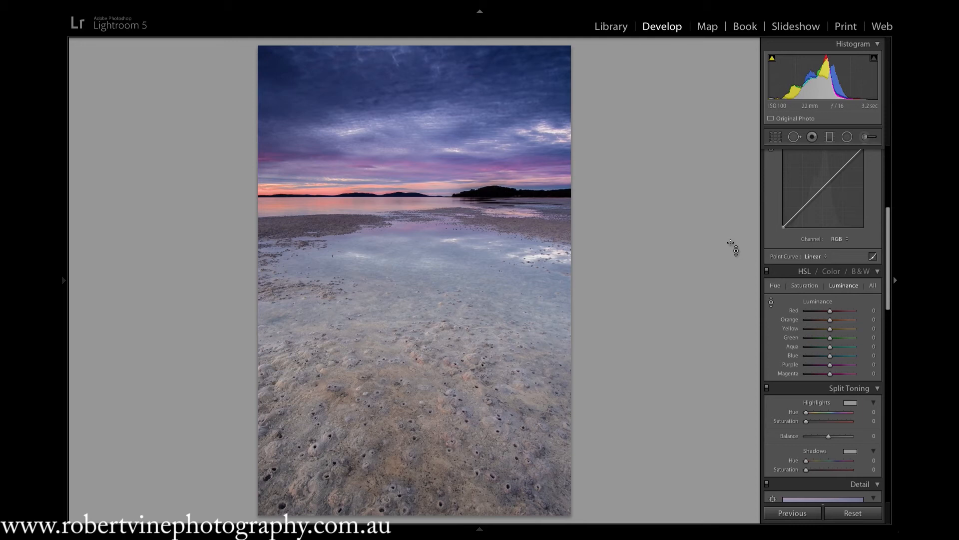
key(Escape)
click(865, 138)
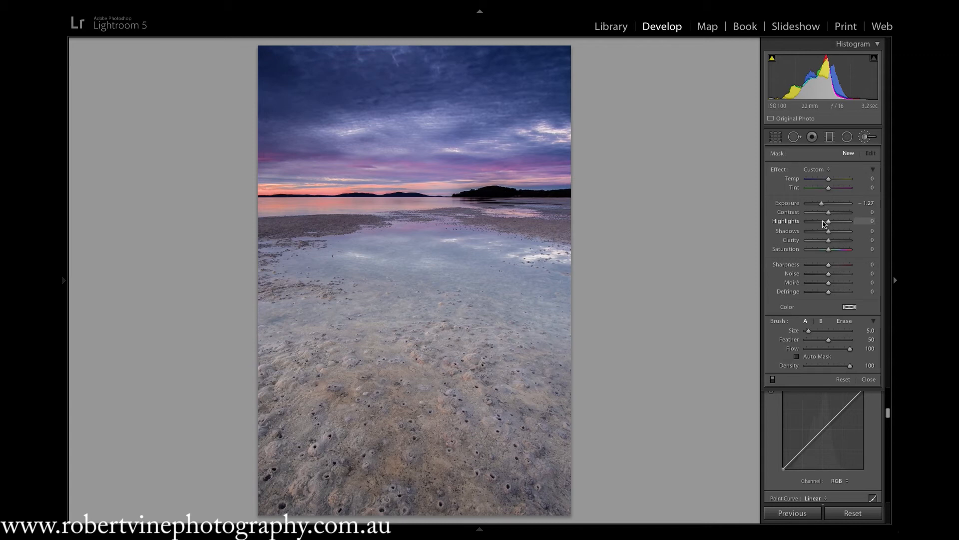
click(868, 382)
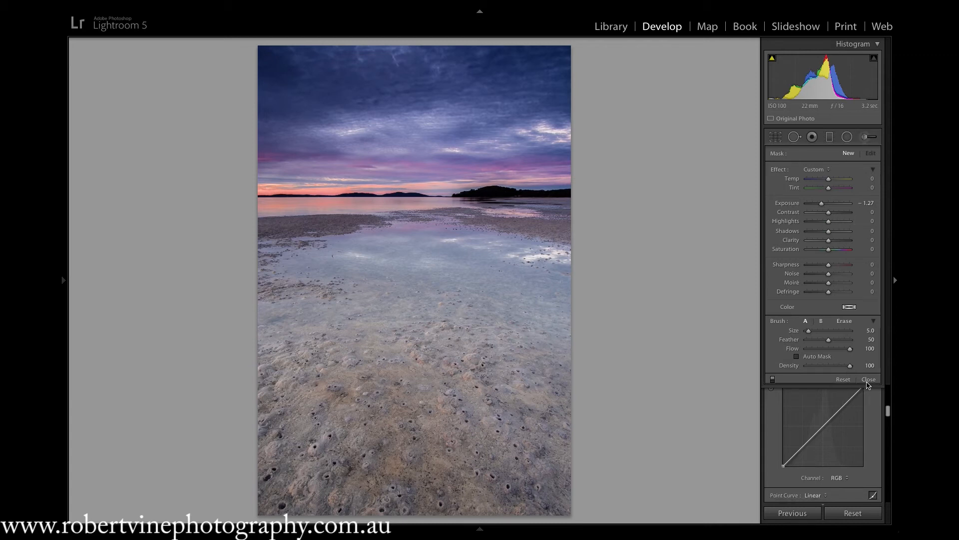
Brighten the upper sky with the targeted luminance adjustment, to about blue +33 and purple +10.
click(771, 302)
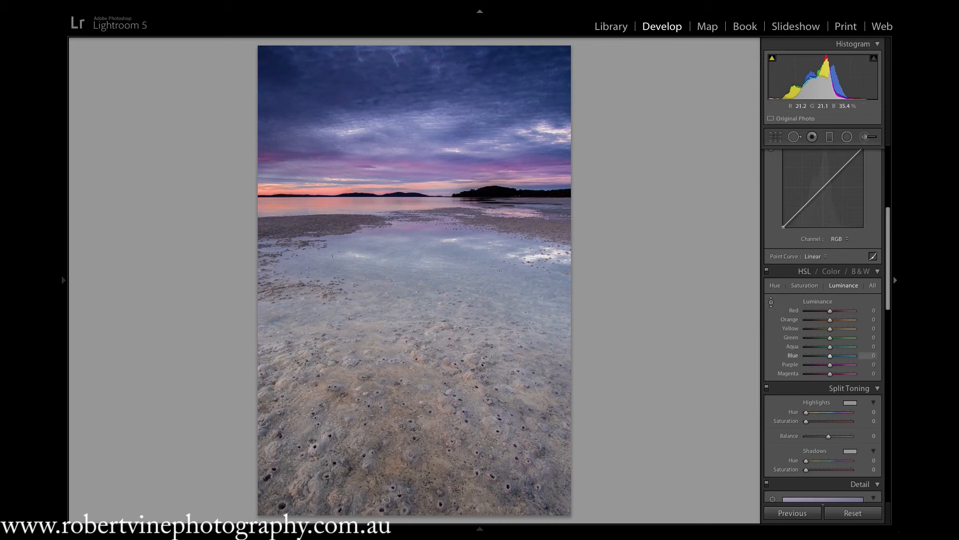
drag(415, 90, 414, 67)
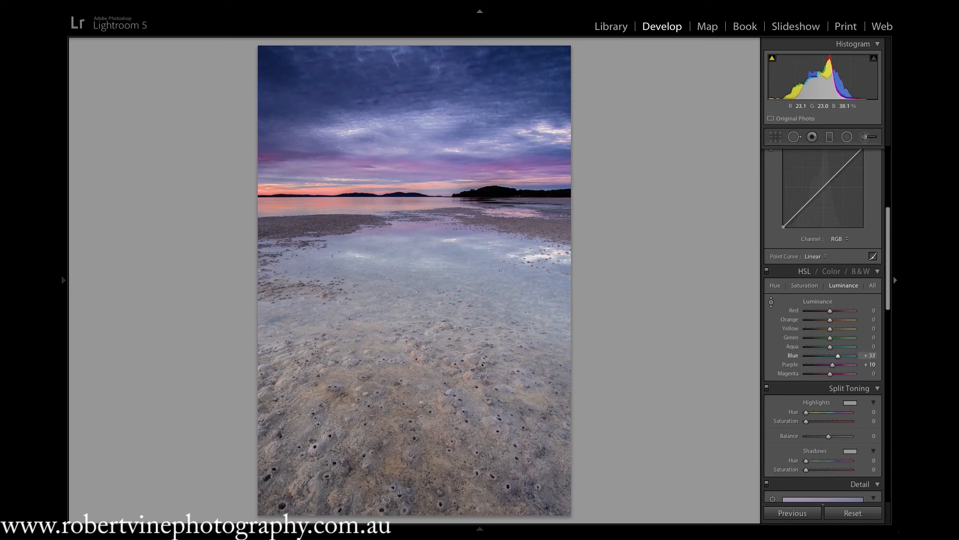
drag(414, 67, 415, 66)
drag(414, 68, 414, 70)
Set up a new adjustment brush with size 15.0 and feather 74.
click(870, 136)
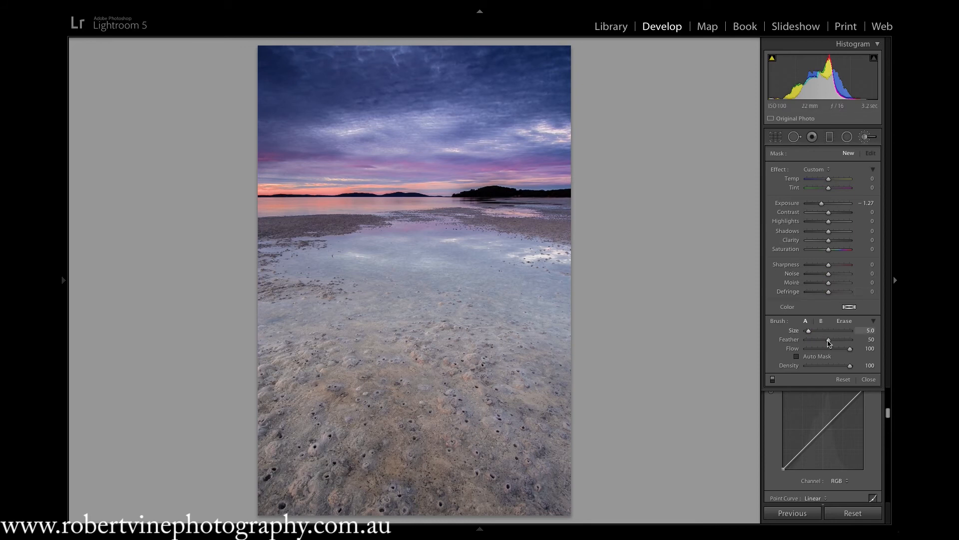
drag(864, 339, 870, 339)
mouse_move(809, 332)
mouse_down()
mouse_move(823, 332)
mouse_move(814, 333)
mouse_up()
drag(851, 346, 838, 346)
drag(839, 345, 840, 345)
Paint the adjustment brush over the shallow water below the horizon and reset the brushed area's exposure to 0.00.
mouse_move(402, 249)
mouse_down()
mouse_move(490, 255)
mouse_move(558, 286)
mouse_move(569, 335)
mouse_move(443, 288)
mouse_move(411, 293)
mouse_move(432, 276)
mouse_move(384, 291)
mouse_move(367, 272)
mouse_move(370, 253)
mouse_move(292, 268)
mouse_up()
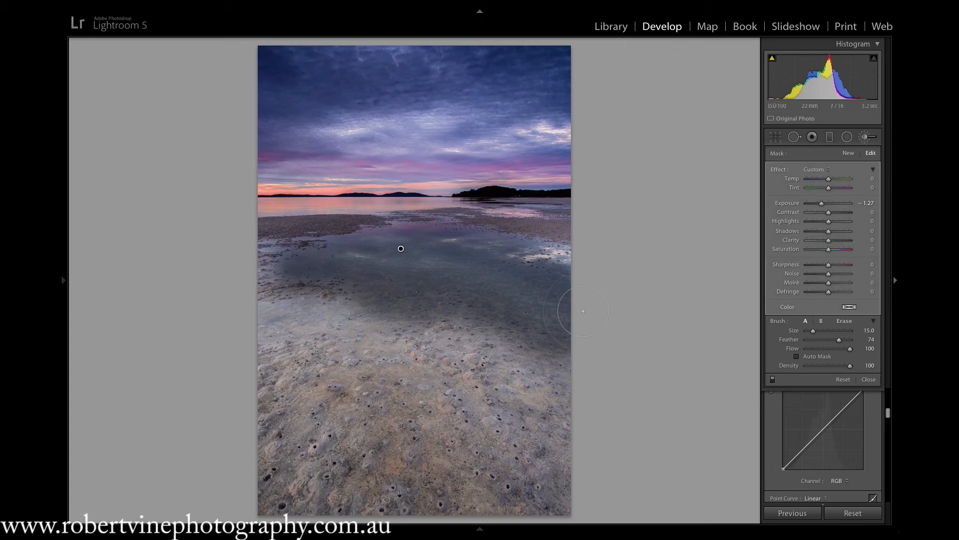
double_click(823, 206)
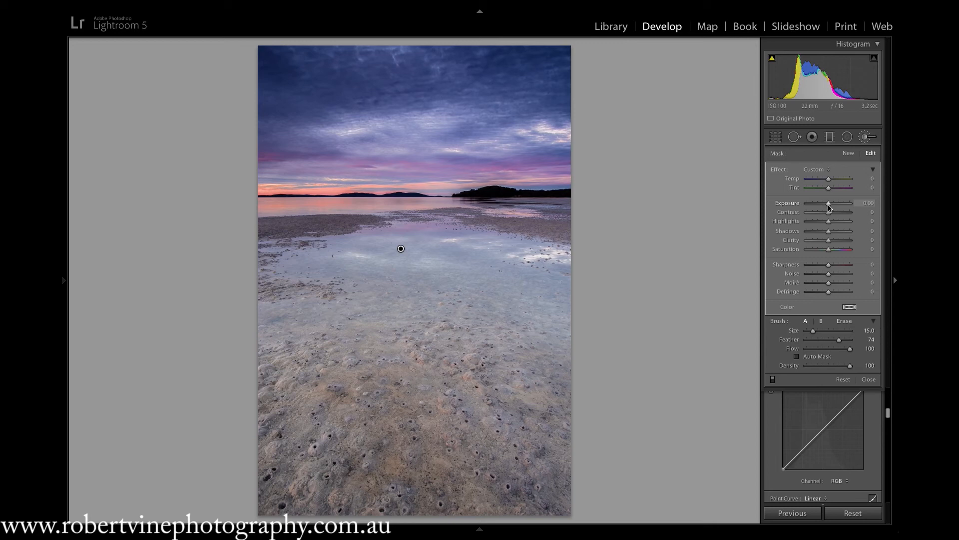
Set the water brush's exposure to −0.17 and contrast to 11, compare with the brush removed and restored, and finish brush editing.
drag(829, 207, 829, 207)
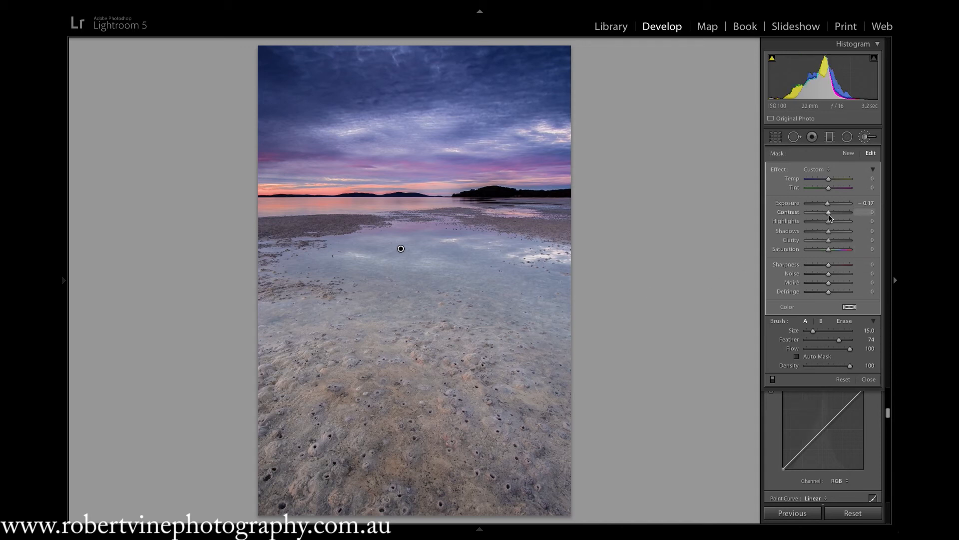
drag(828, 213, 832, 213)
drag(832, 214, 830, 214)
key(Delete)
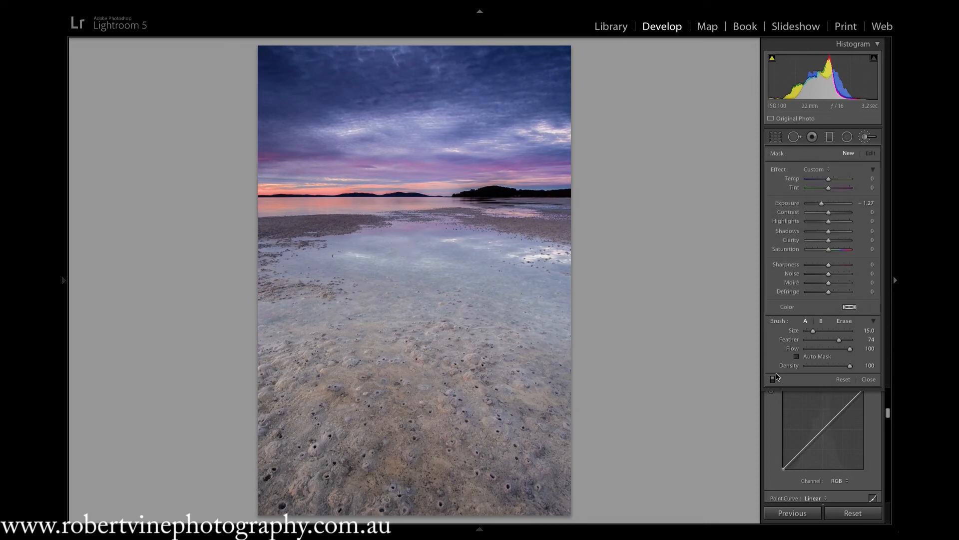
key(ctrl+z)
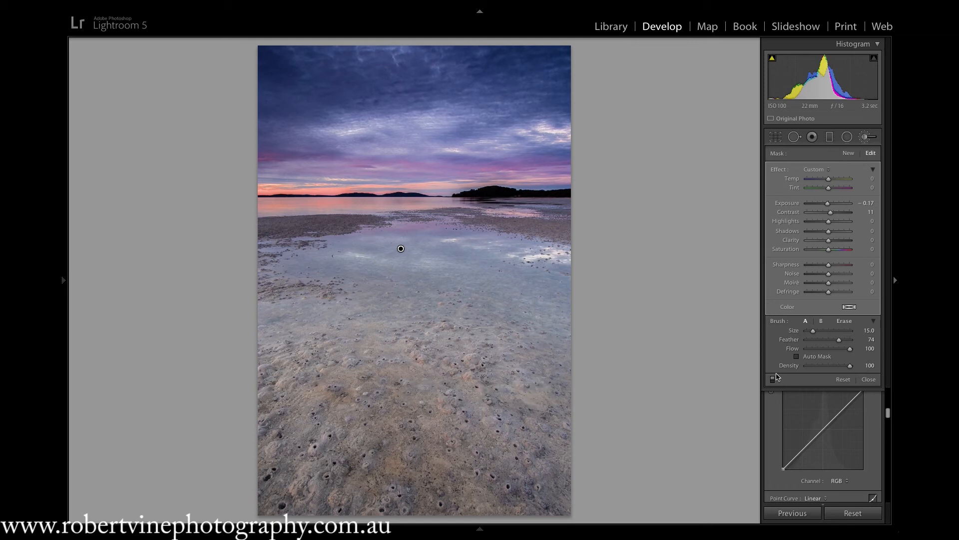
click(872, 382)
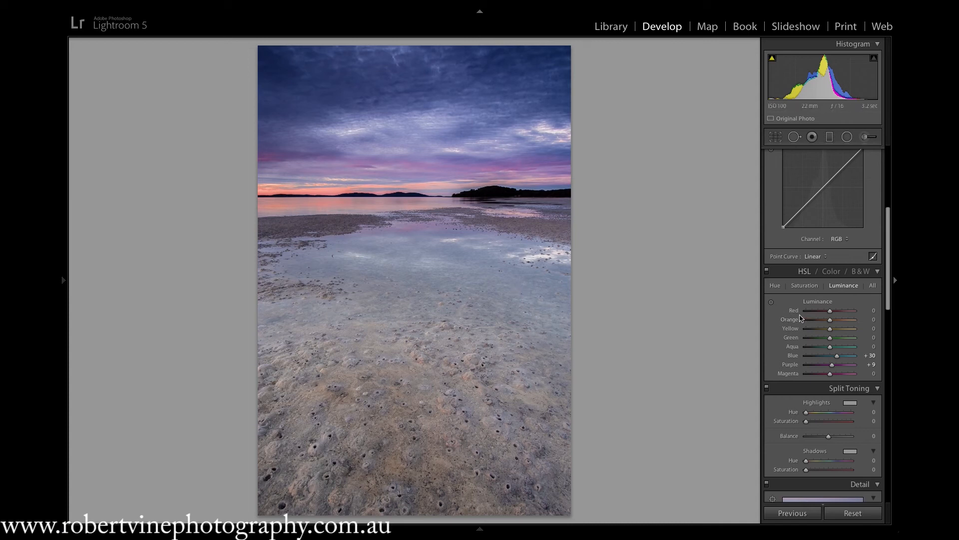
Aim the sharpening detail preview at the shoreline below the horizon and zoom into the foreground seabed.
click(806, 287)
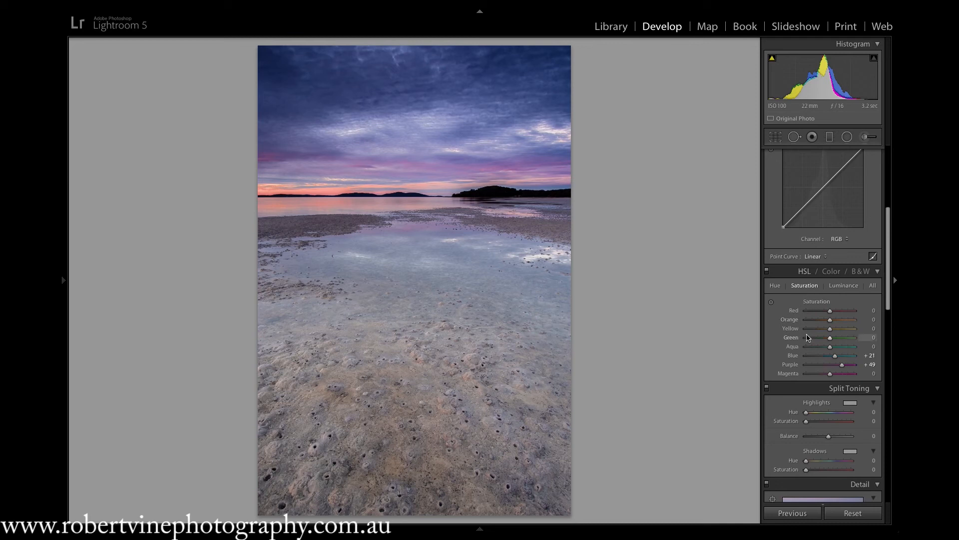
scroll(796, 355, down, 3)
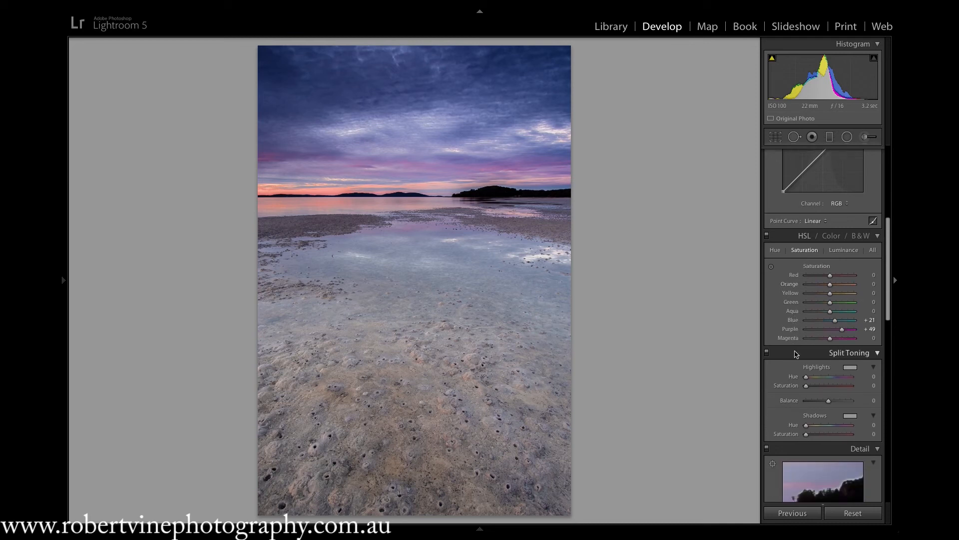
drag(890, 283, 891, 258)
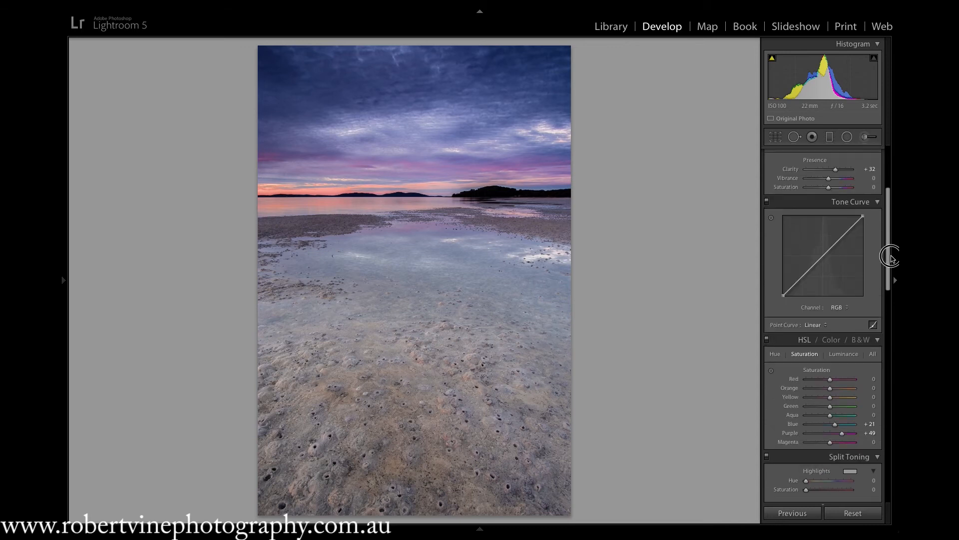
drag(891, 258, 881, 318)
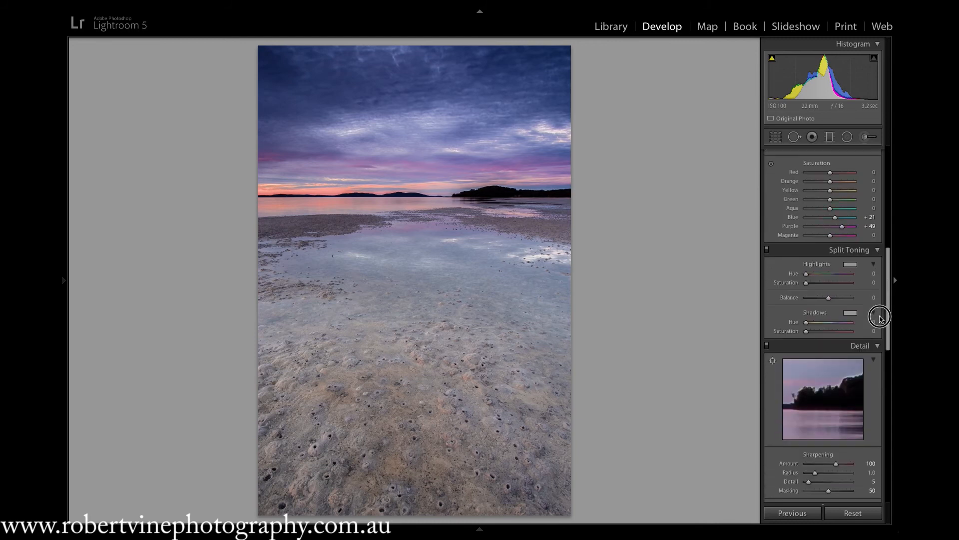
drag(881, 318, 888, 363)
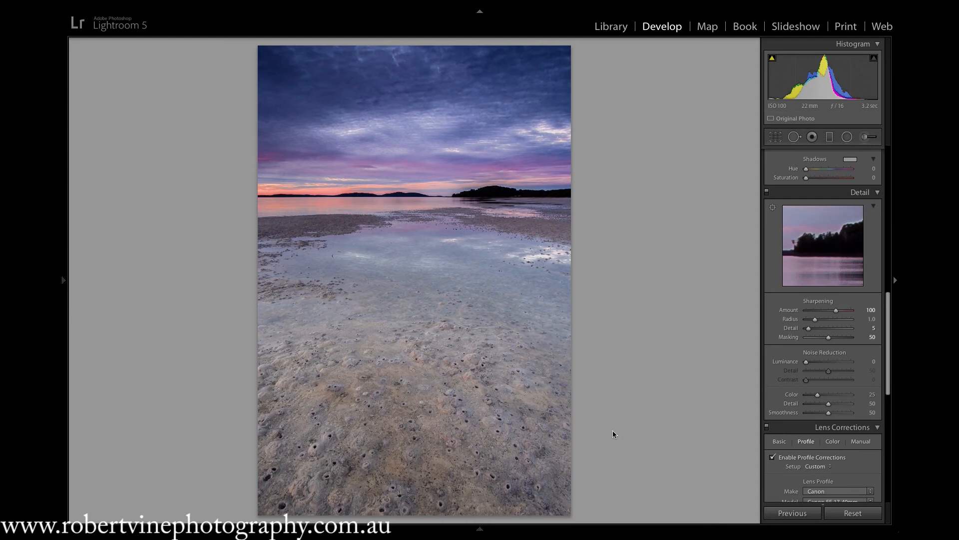
click(772, 207)
click(454, 215)
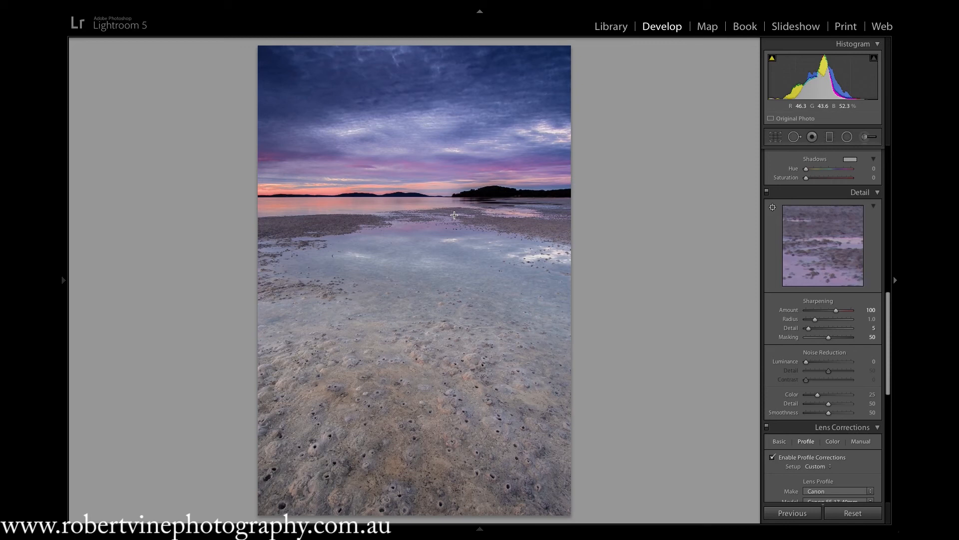
click(454, 214)
click(371, 422)
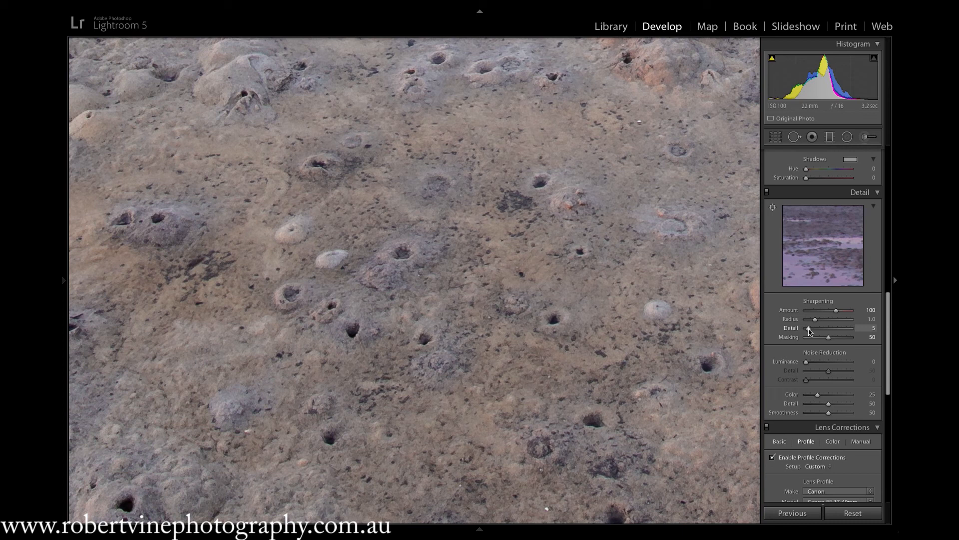
Set the sharpening Detail to 29, judging it with the greyscale sharpening preview of the seabed.
key(alt)
alt+click(810, 329)
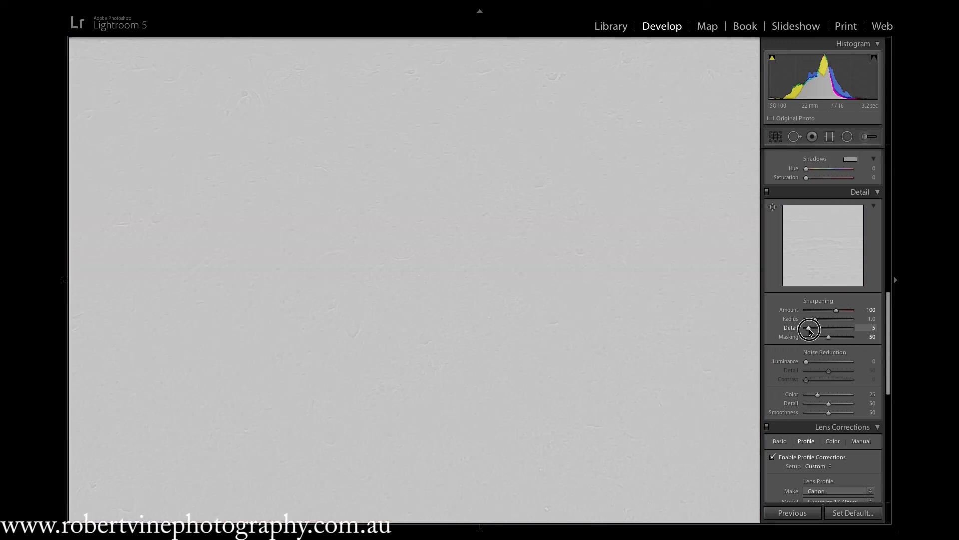
drag(809, 330, 828, 331)
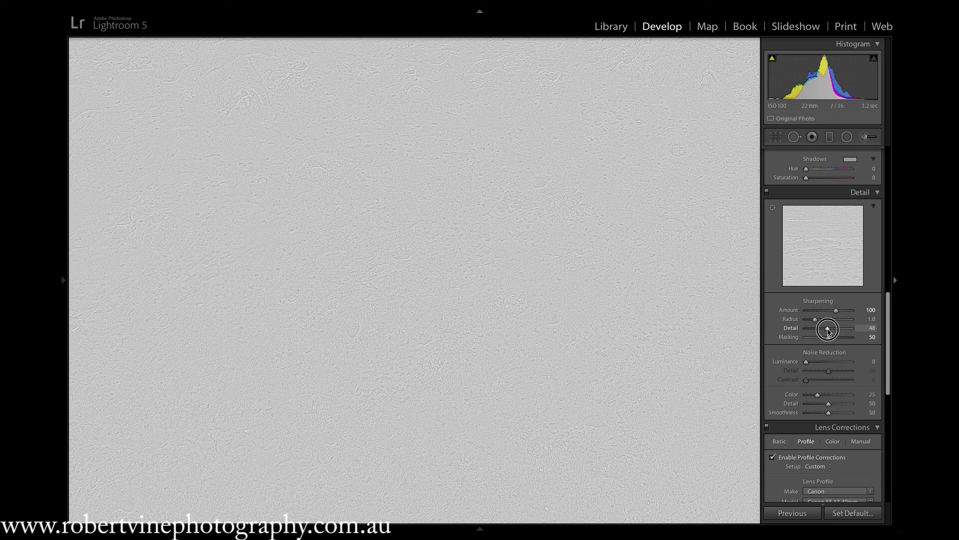
drag(829, 331, 819, 334)
drag(818, 332, 820, 333)
key(alt)
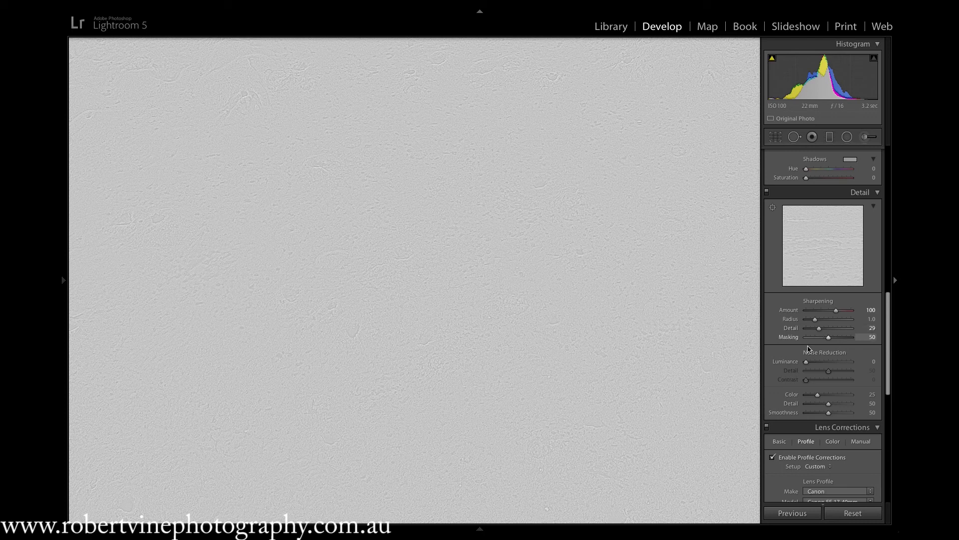
drag(819, 329, 821, 330)
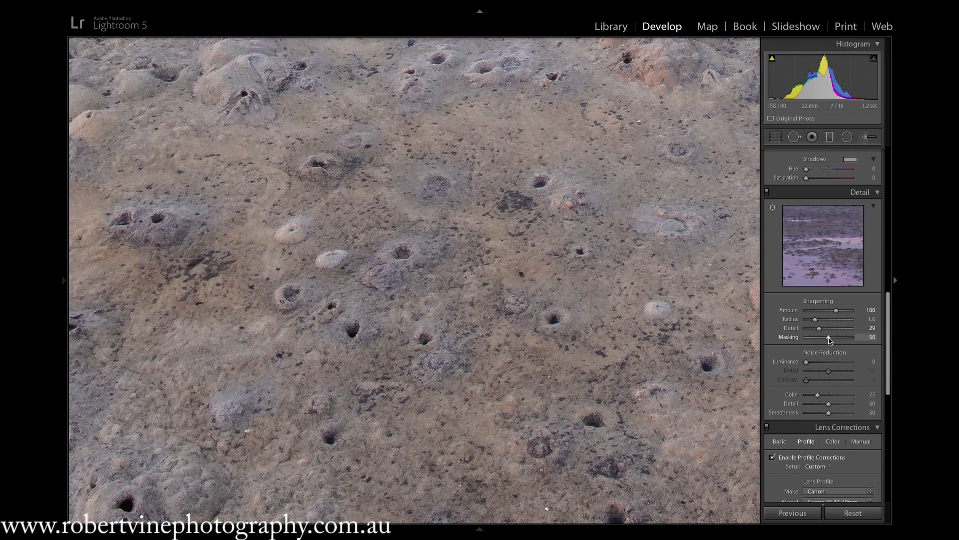
Try a sharpening Masking of 11 using the edge mask preview, and compare the seabed with and without the change.
alt+click(829, 338)
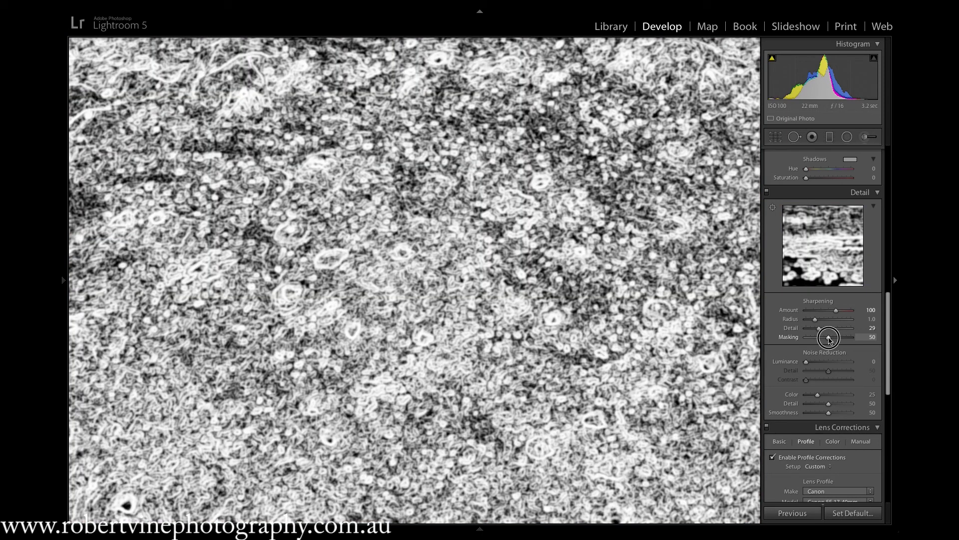
drag(829, 338, 846, 337)
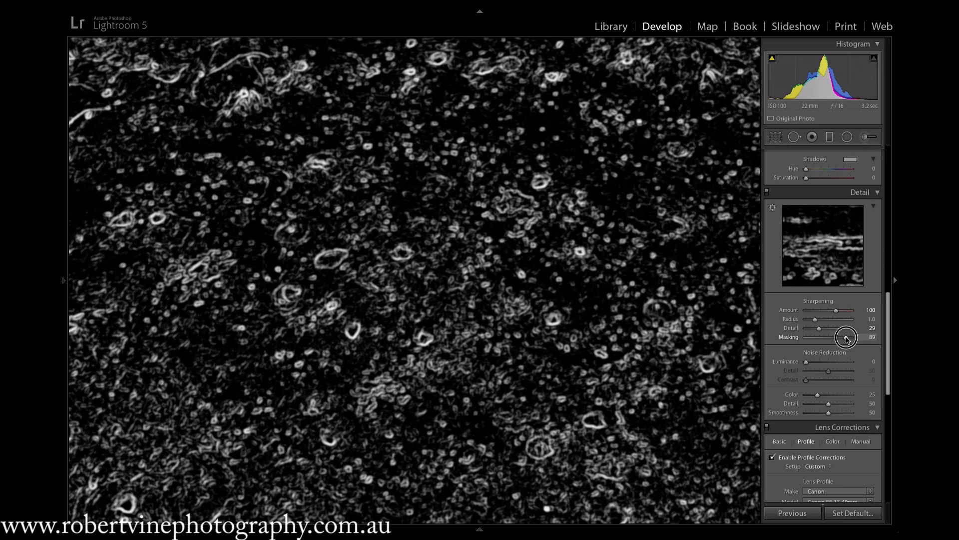
drag(846, 338, 846, 339)
drag(844, 339, 840, 339)
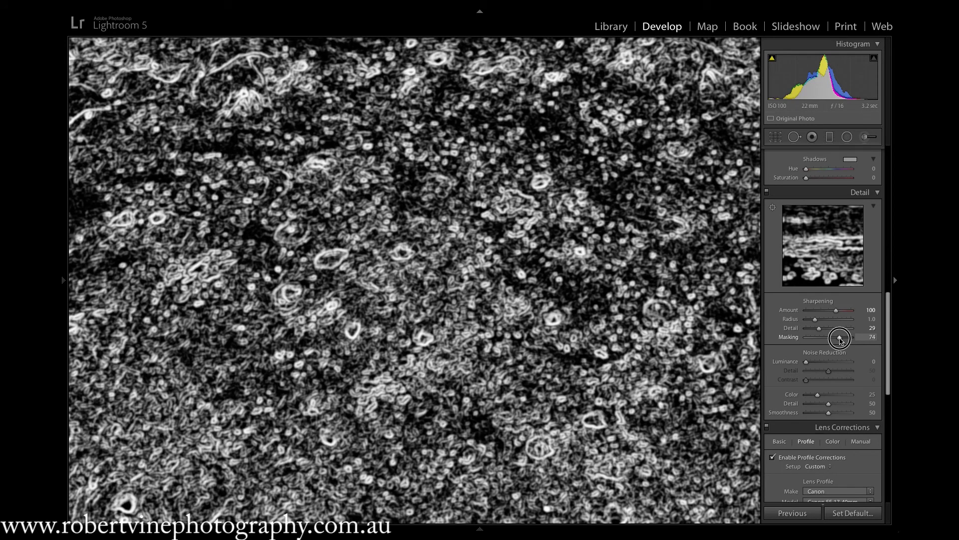
drag(840, 339, 812, 345)
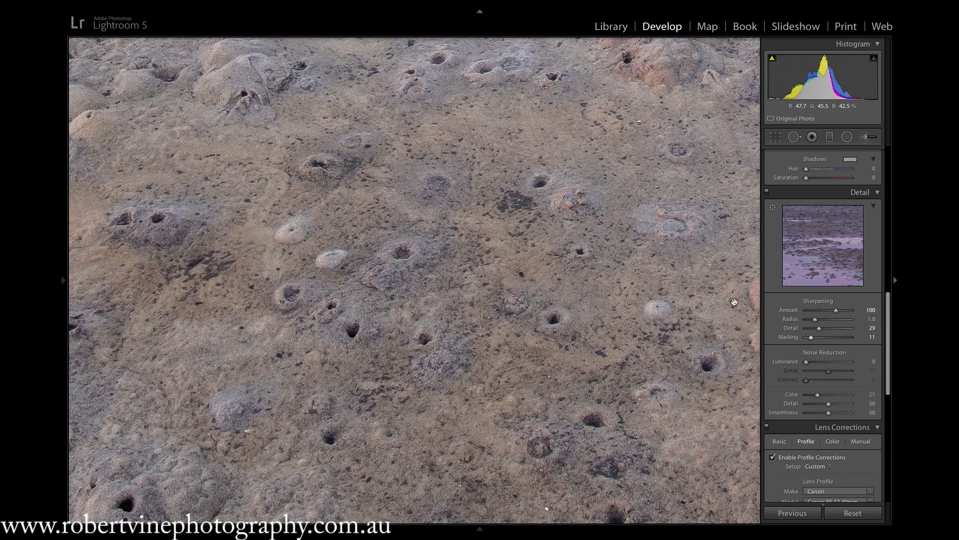
key(ctrl+z)
key(shift)
key(ctrl+shift+z)
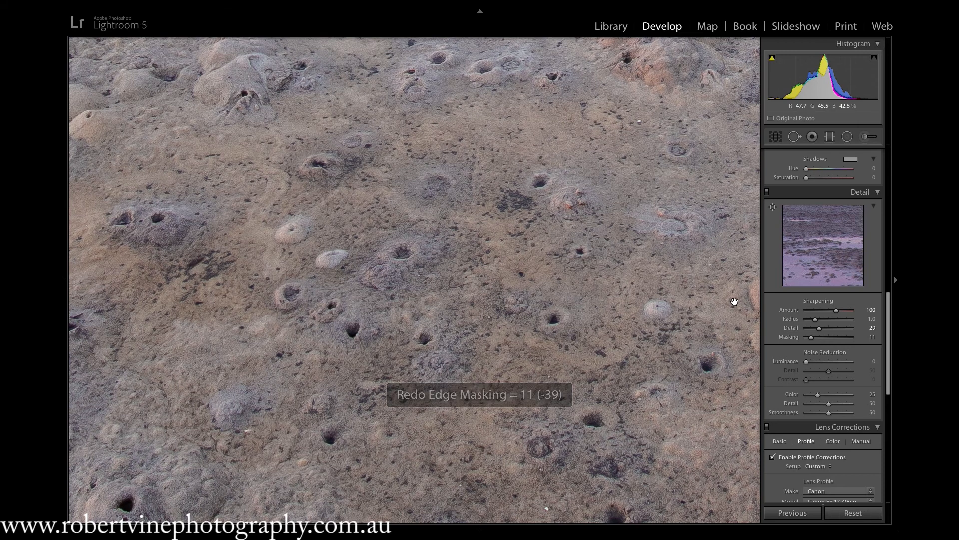
Zoom into the upper sky, set the sharpening Masking to 30, and return to the full photo.
click(637, 288)
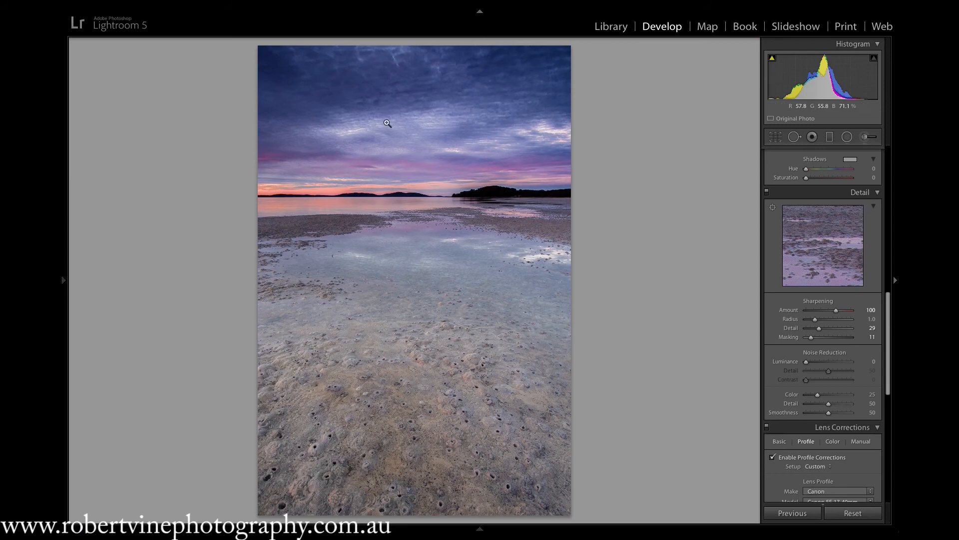
click(285, 73)
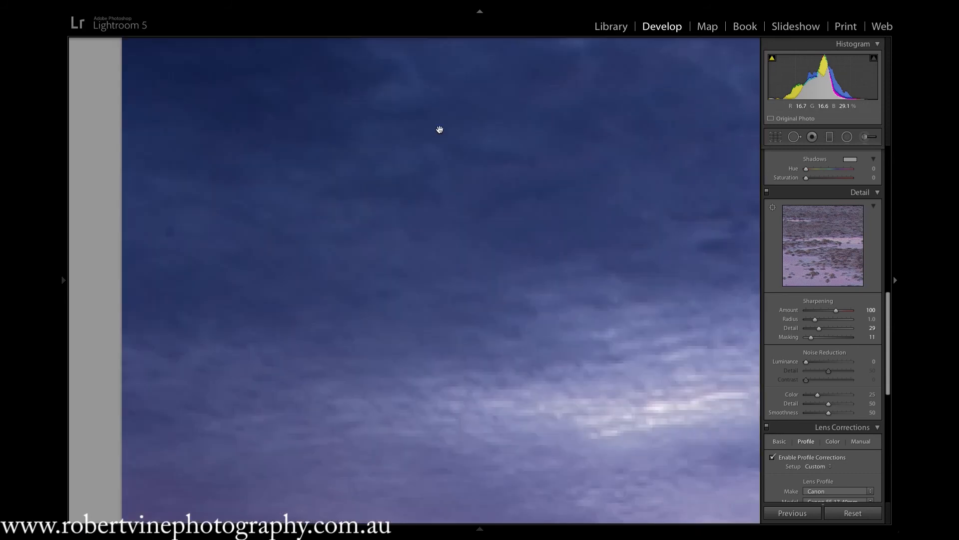
drag(435, 132, 409, 156)
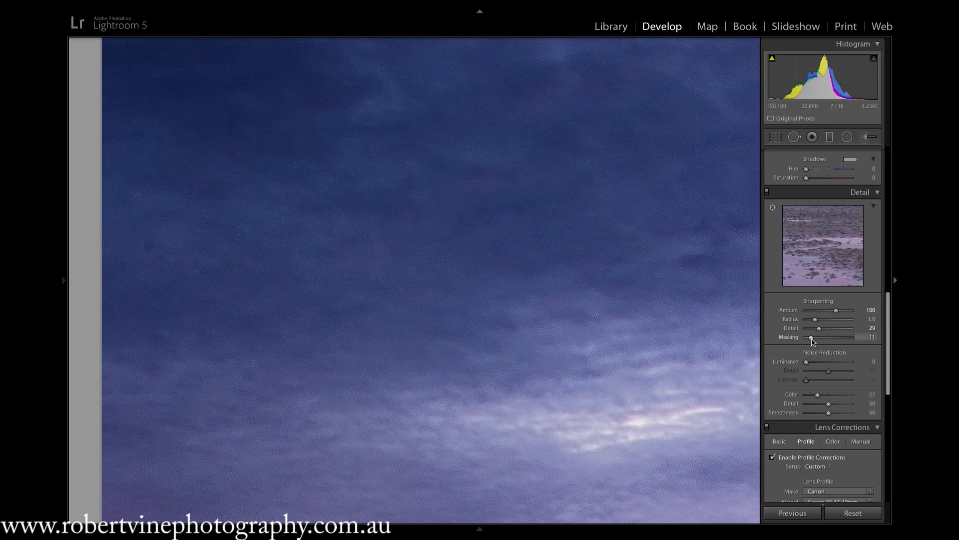
drag(813, 340, 820, 339)
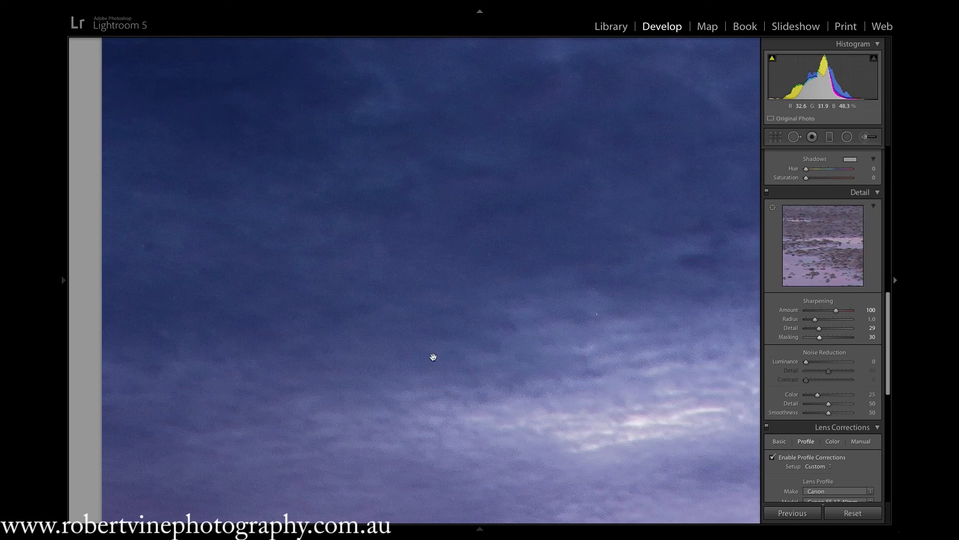
click(486, 341)
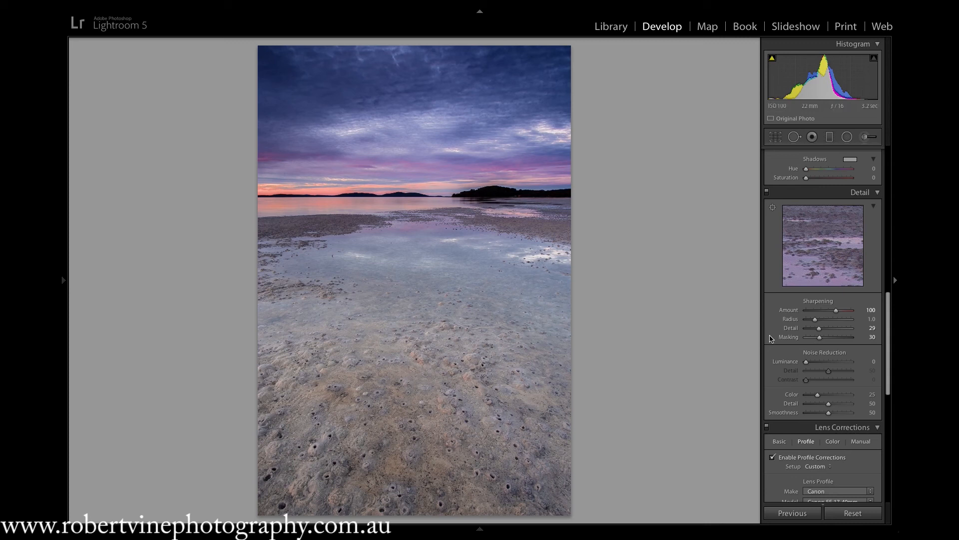
Try a post-crop vignetting amount of −6 and undo it.
scroll(810, 394, down, 2)
scroll(809, 395, down, 2)
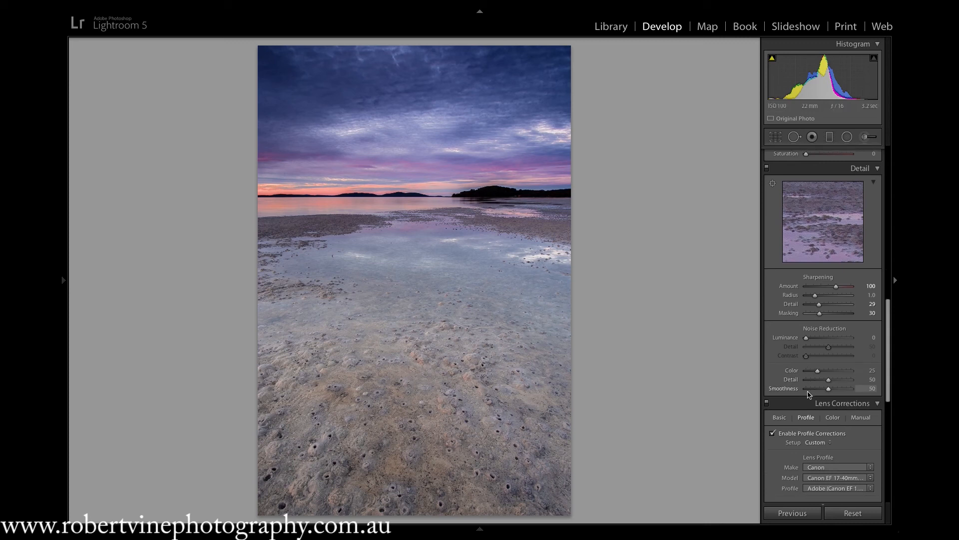
drag(889, 346, 888, 424)
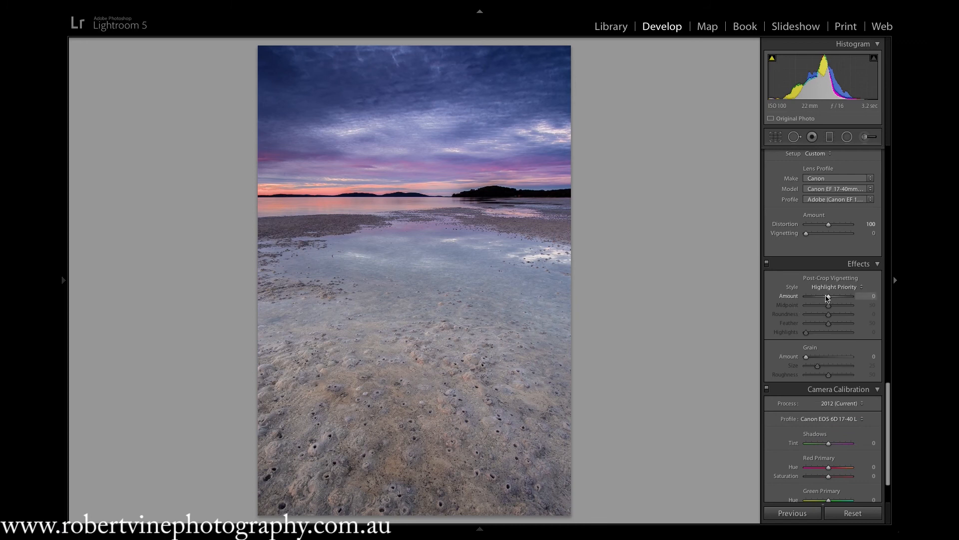
drag(830, 299, 828, 299)
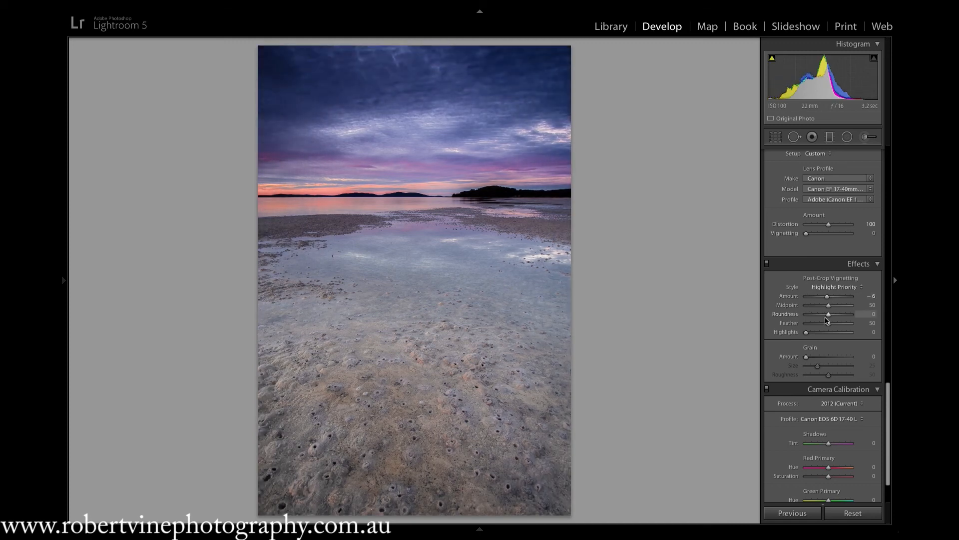
key(ctrl+z)
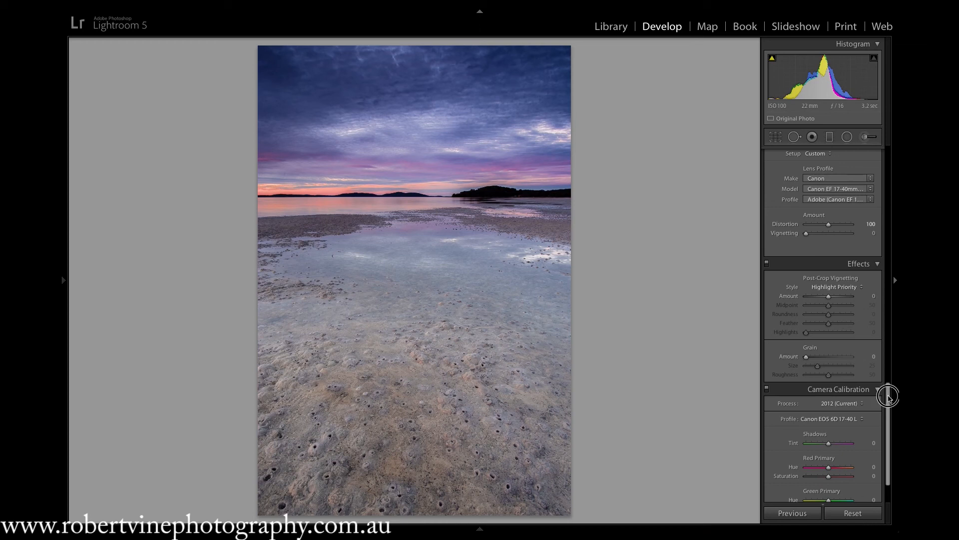
Paint a new adjustment brush of size 8.0 over the bright cloud band in the sky above the horizon.
scroll(888, 400, up, 10)
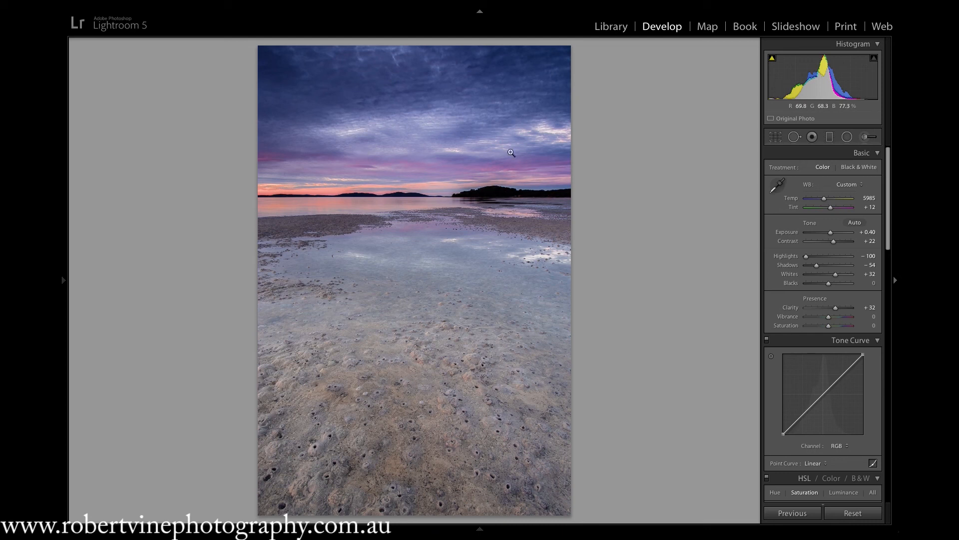
click(867, 138)
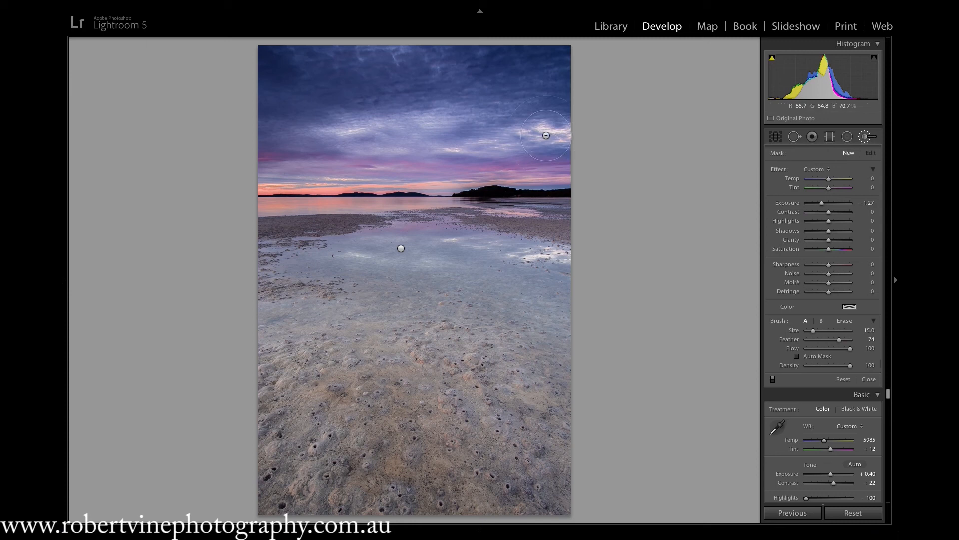
scroll(529, 138, down, 5)
mouse_move(564, 134)
mouse_down()
mouse_move(449, 116)
mouse_move(397, 134)
mouse_move(338, 136)
mouse_move(488, 145)
mouse_move(555, 134)
mouse_up()
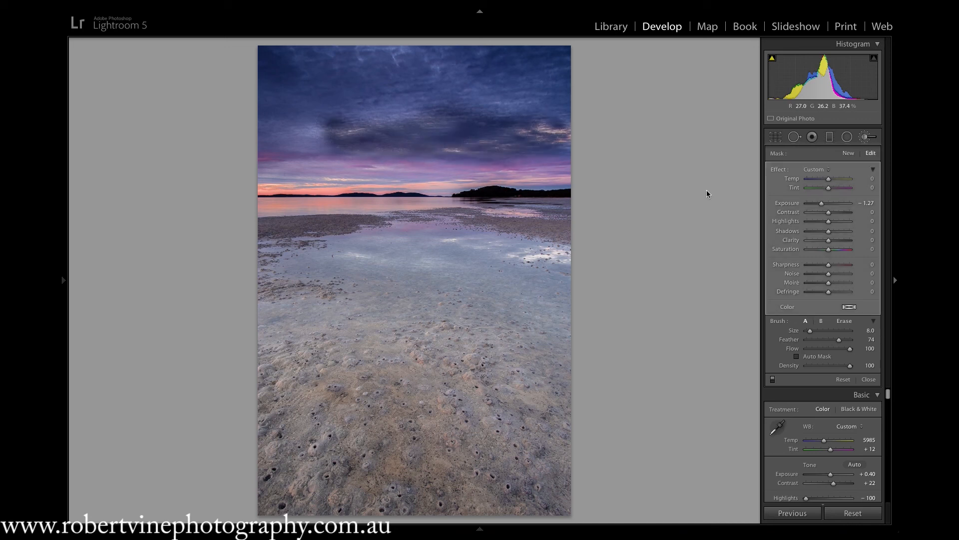
Reset the cloud brush's exposure and set it to −0.39 to darken the bright clouds slightly.
double_click(822, 205)
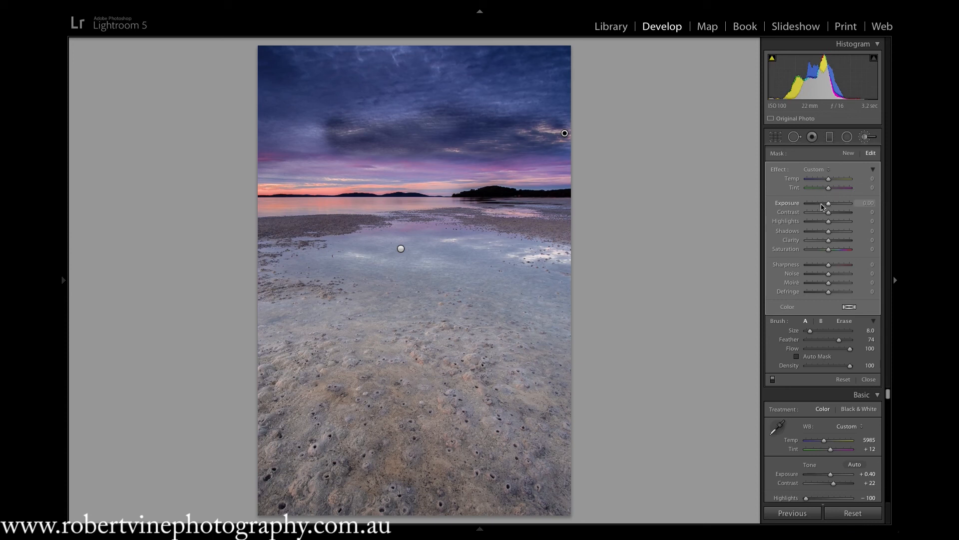
drag(829, 208, 827, 207)
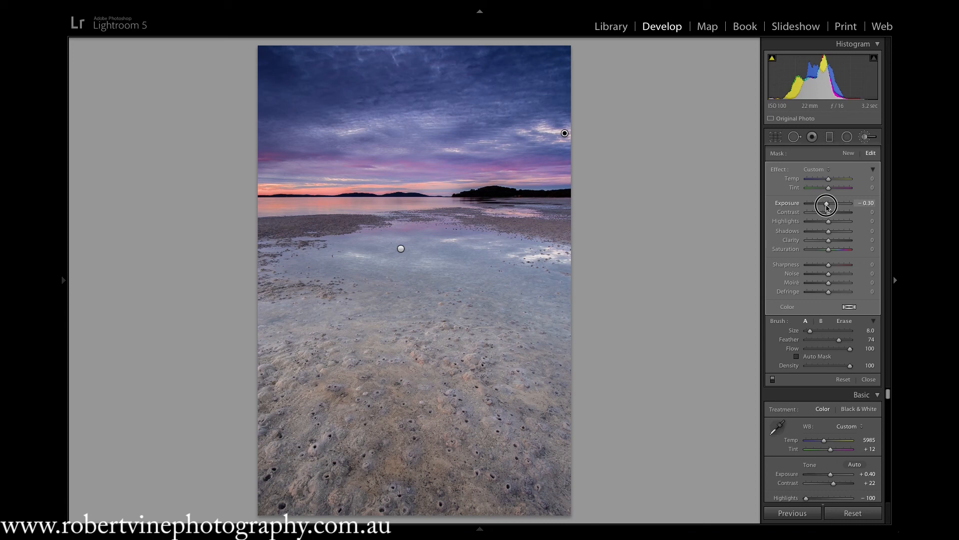
drag(827, 207, 826, 207)
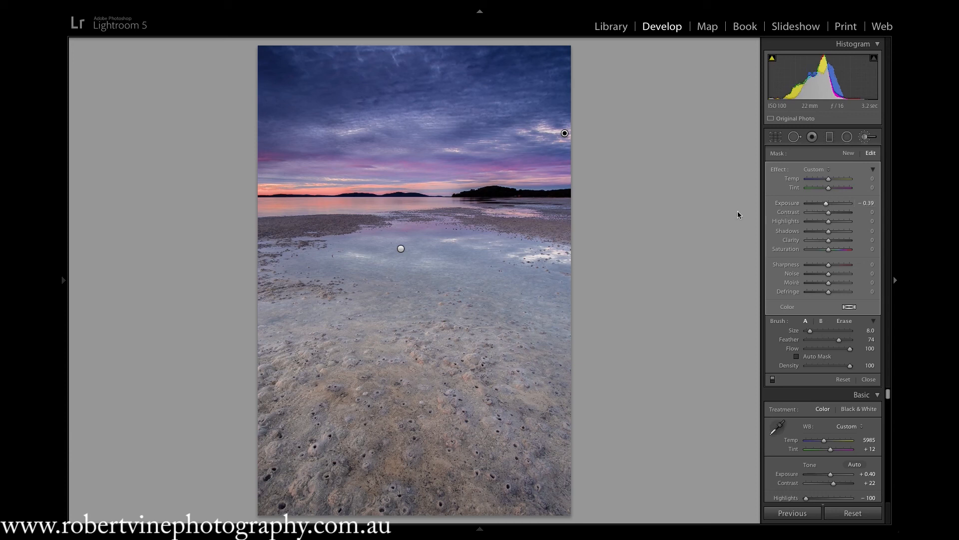
Reset the cloud brush's exposure to compare the effect, undo the reset, and close the adjustment brush.
double_click(827, 206)
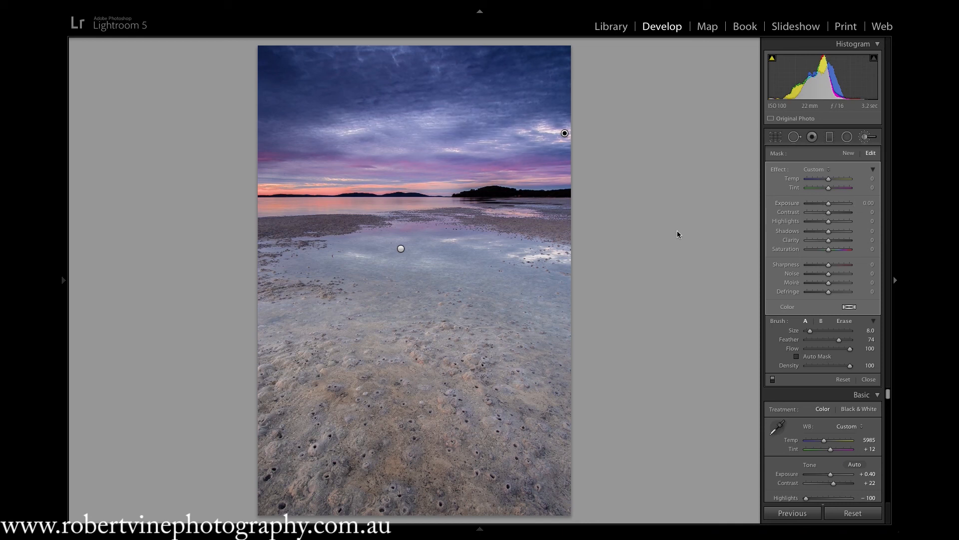
key(ctrl+z)
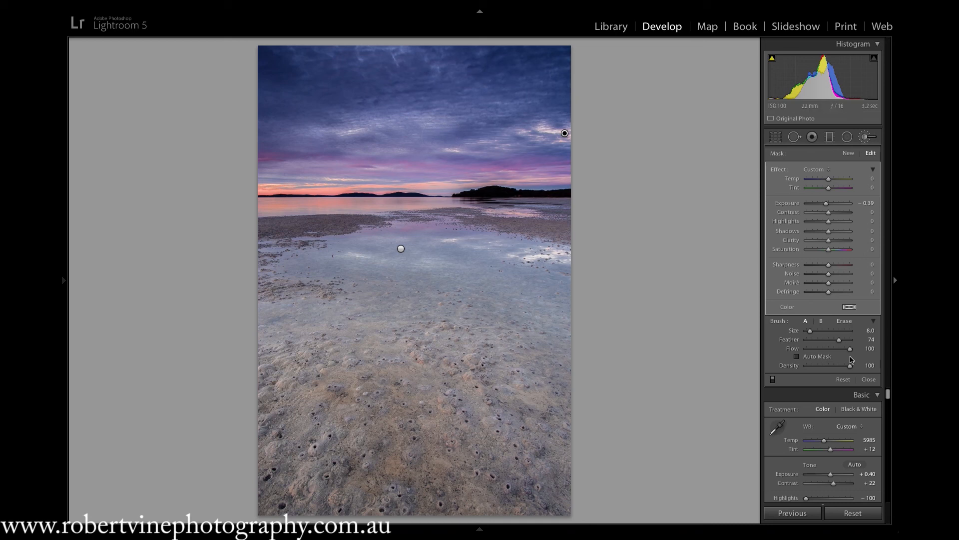
click(869, 380)
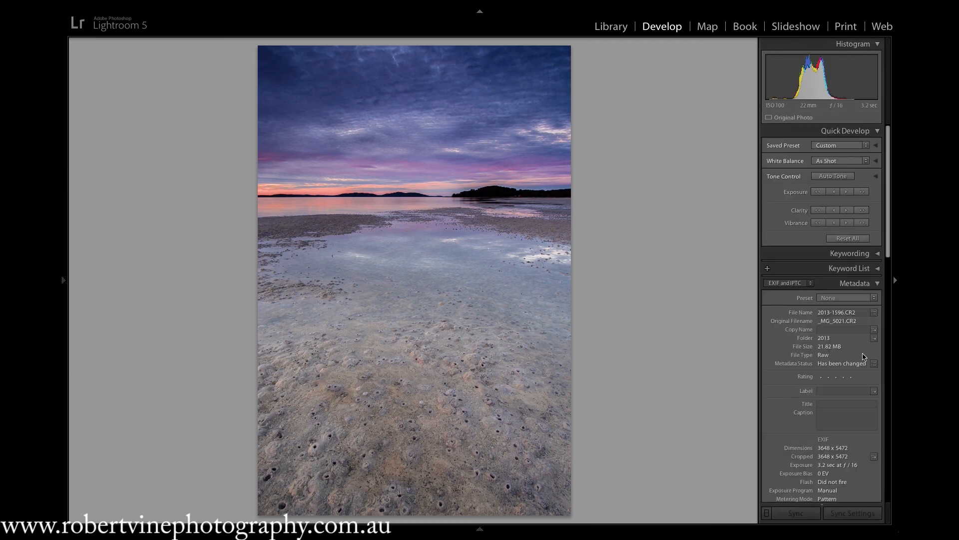
View the finished photo enlarged in the Library module, inspect the foreground sand close up, and return to the full photo.
key(e)
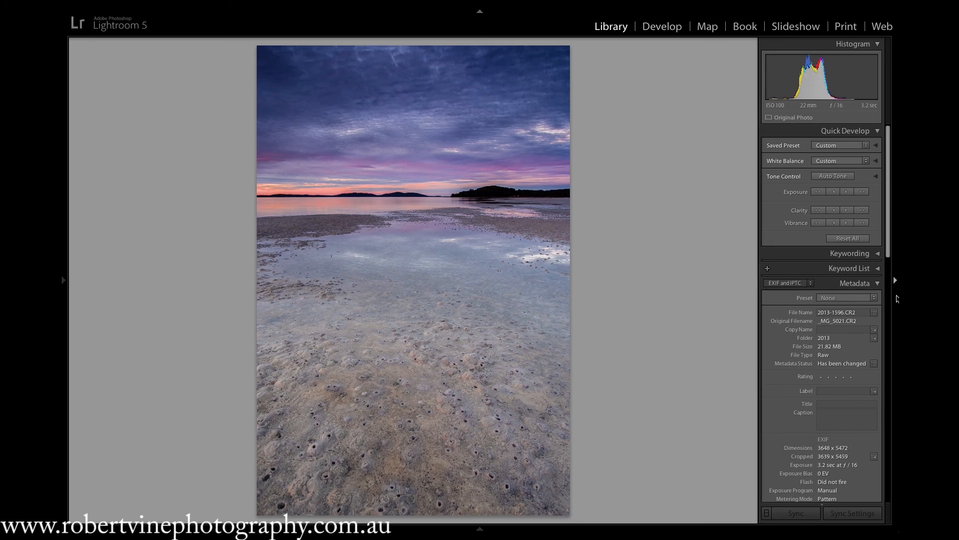
click(896, 298)
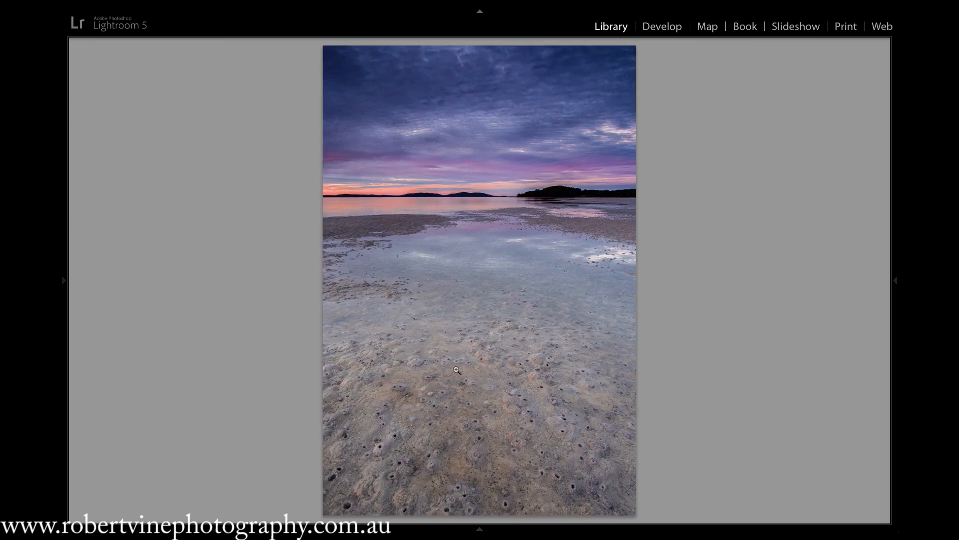
click(456, 370)
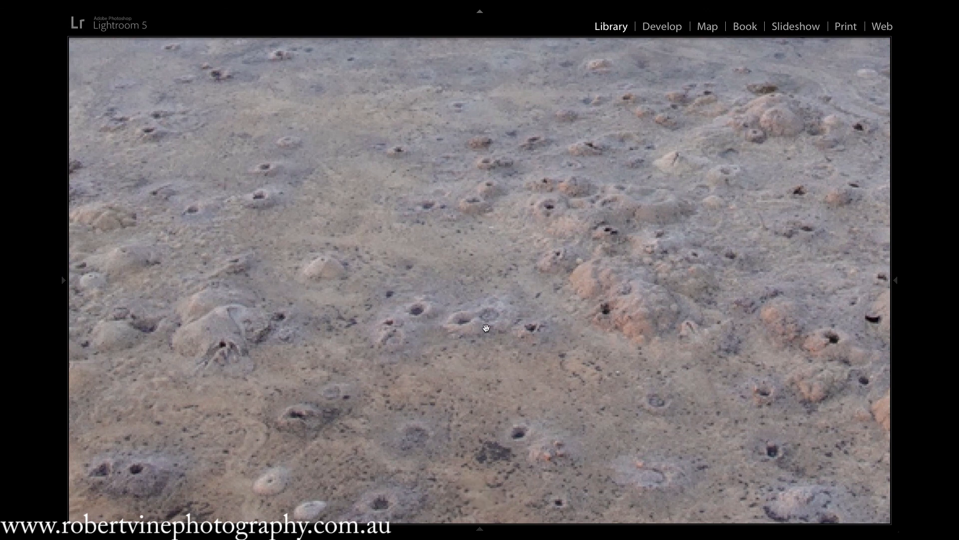
click(493, 298)
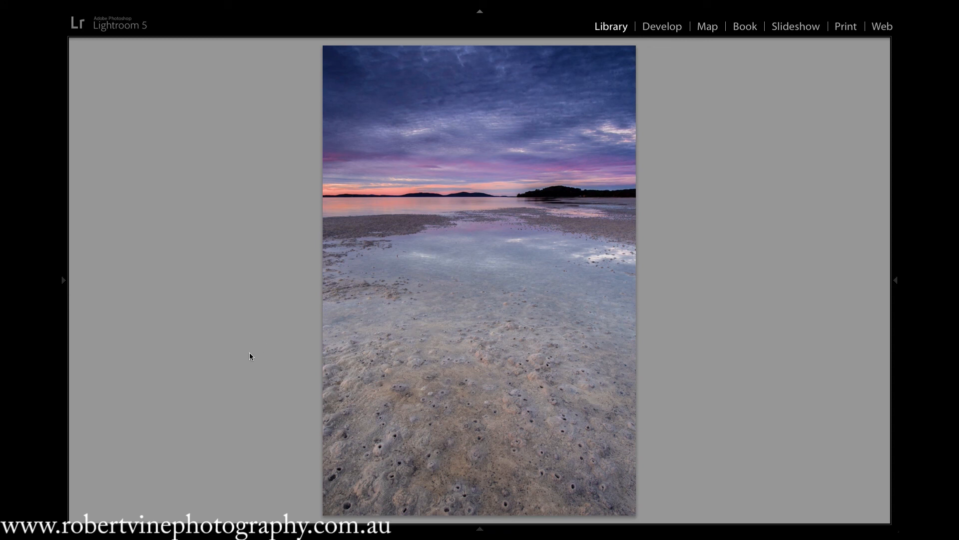
mouse_move(62, 365)
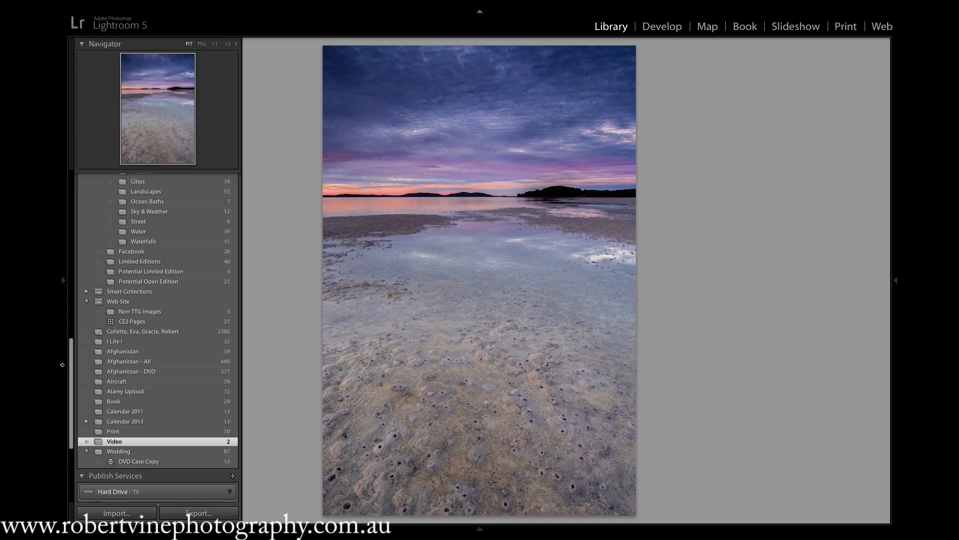
scroll(110, 363, up, 3)
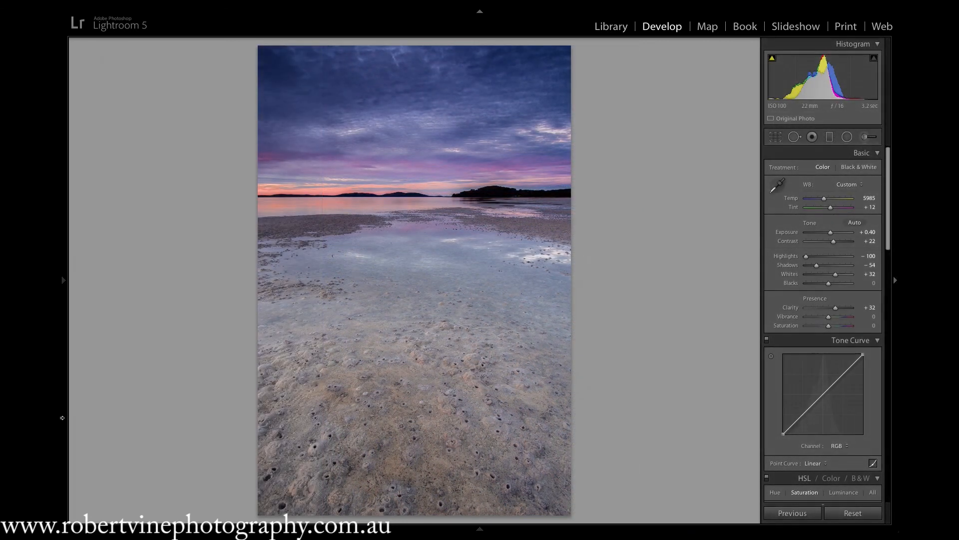
Revert the photo to its import state in the Develop history for comparison and restore the latest Print state.
mouse_move(62, 417)
scroll(116, 350, up, 3)
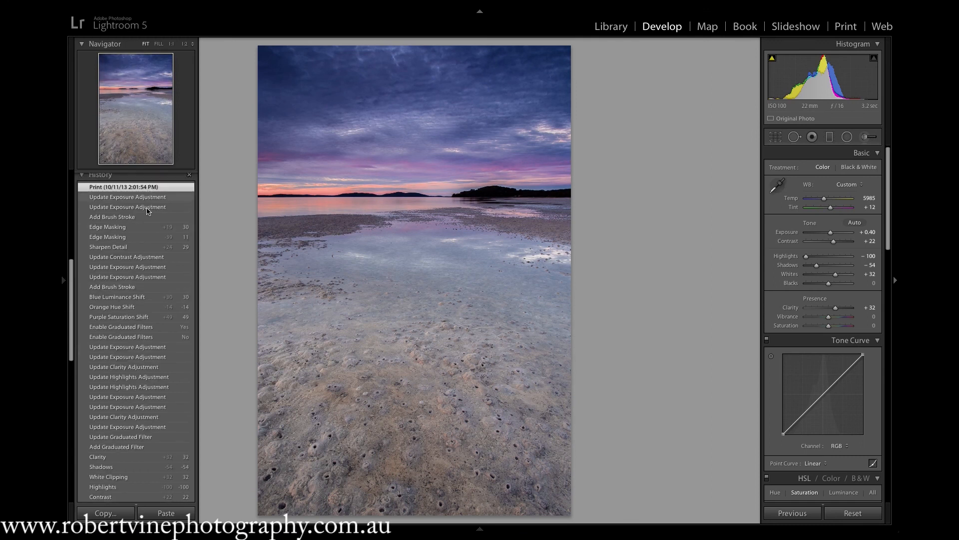
scroll(150, 350, down, 3)
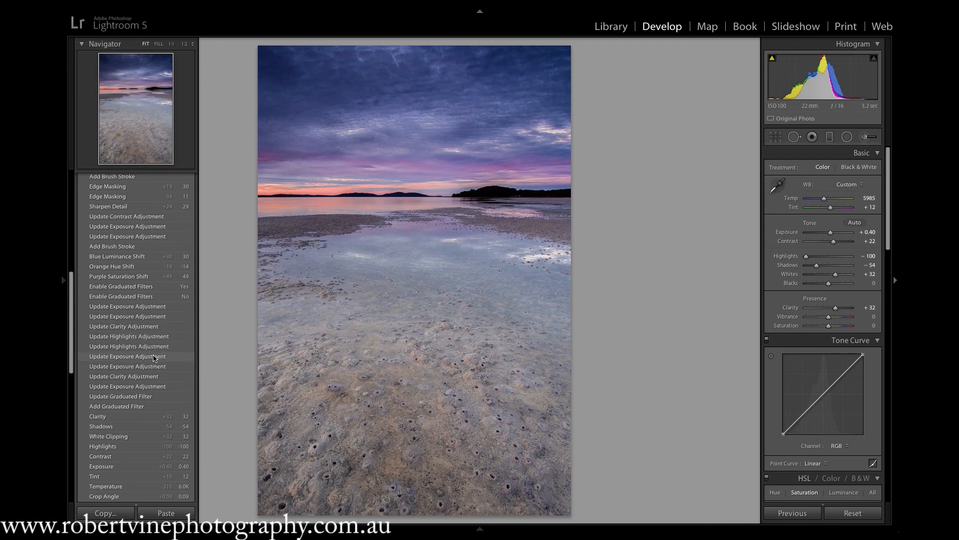
scroll(154, 357, down, 5)
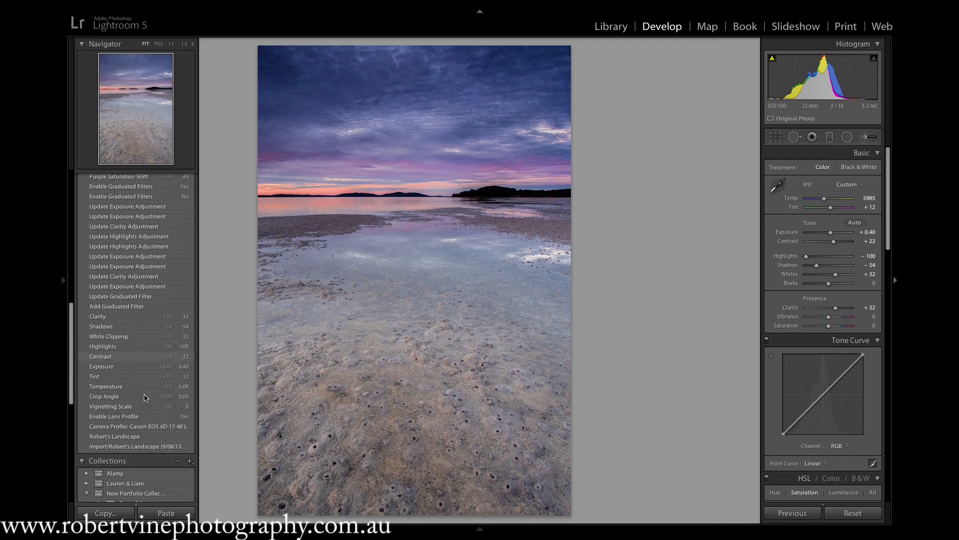
click(143, 447)
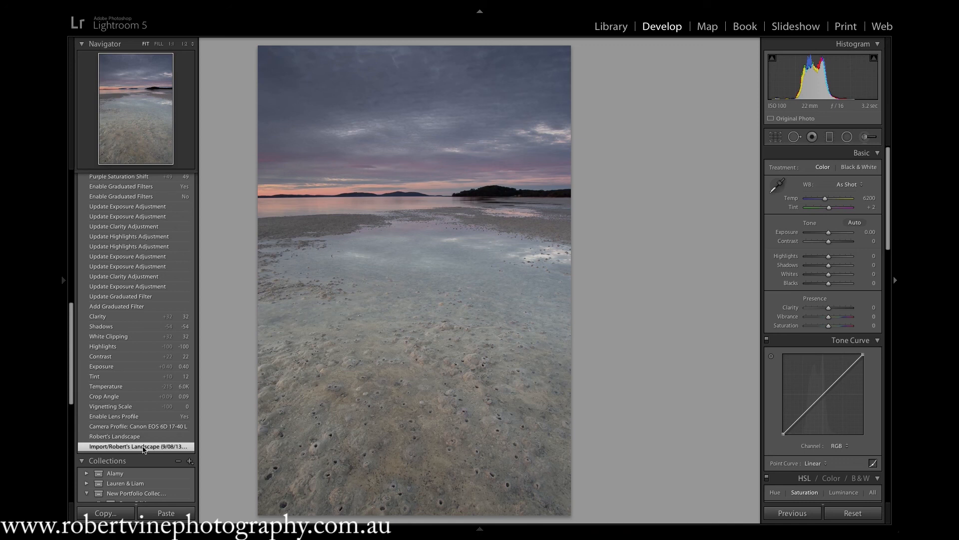
scroll(141, 399, up, 3)
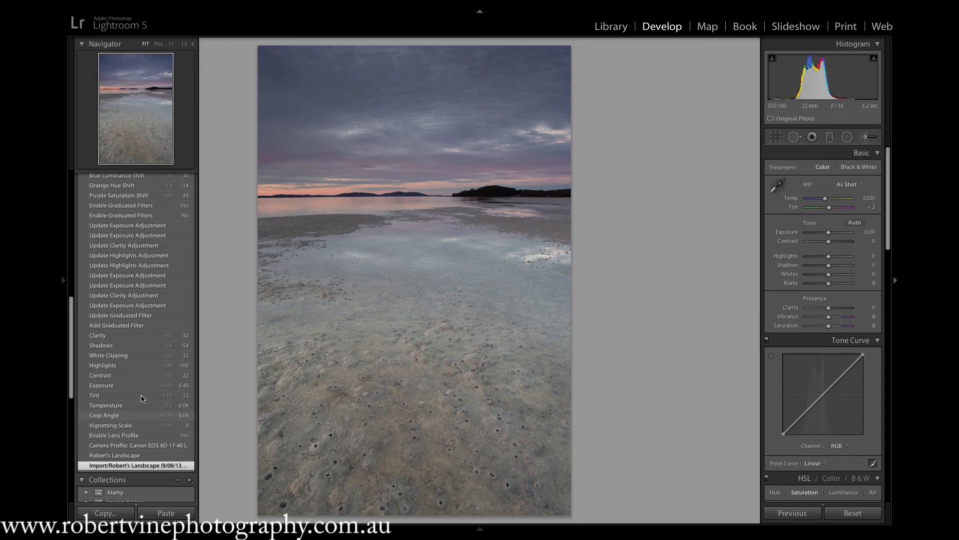
scroll(141, 398, up, 10)
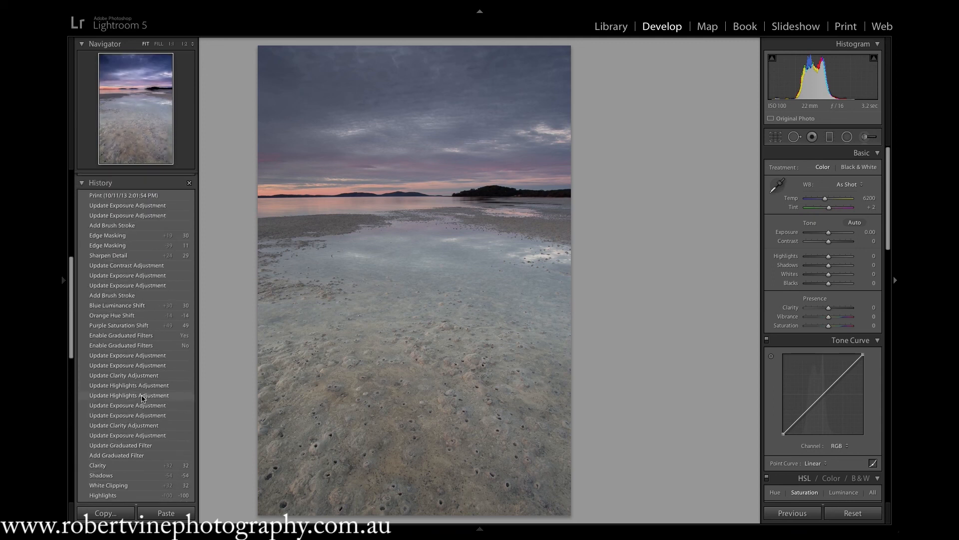
click(139, 223)
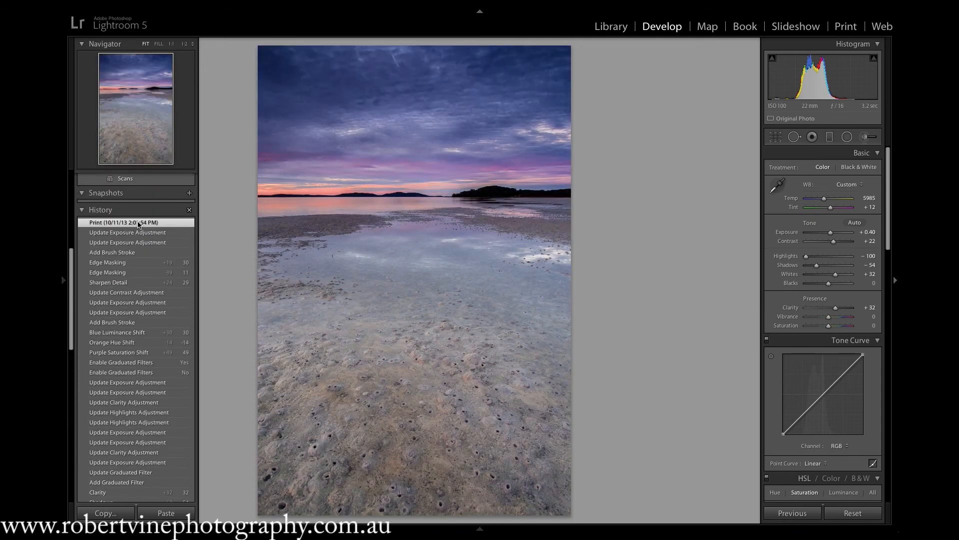